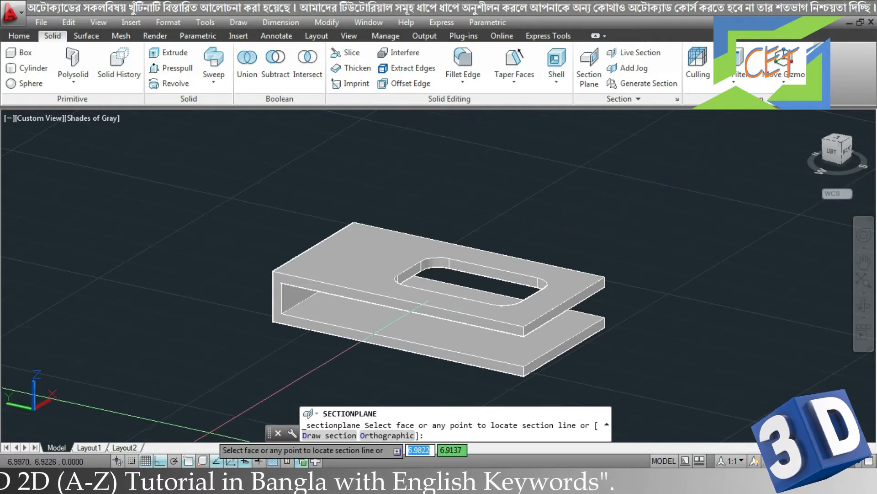
Create a section plane across the width of the U-shaped solid, passing through the slotted plate, with two points.
click(286, 379)
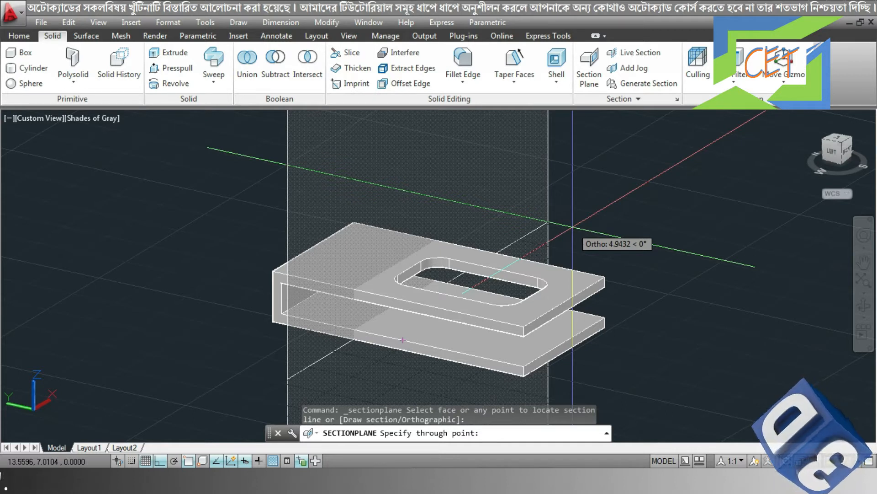
click(599, 228)
shift+middle_drag(598, 238, 473, 259)
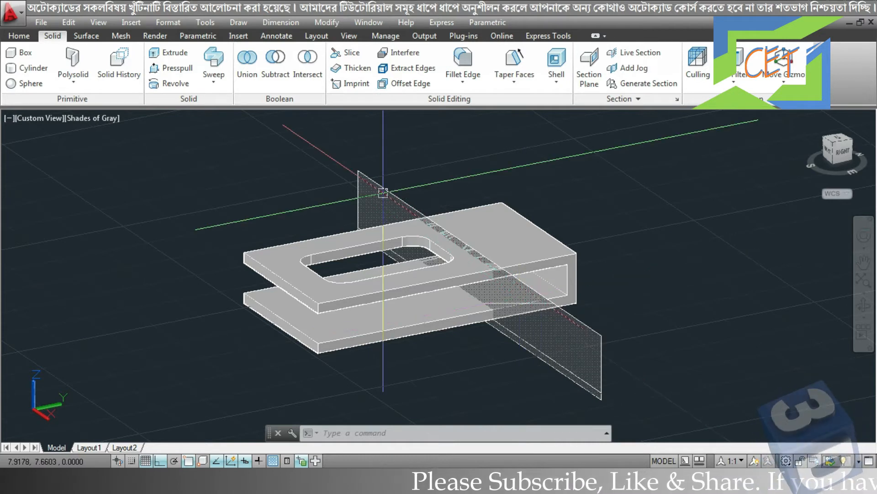
Move the section plane along its Y axis so that it cuts through the slot, then clear the selection.
click(384, 202)
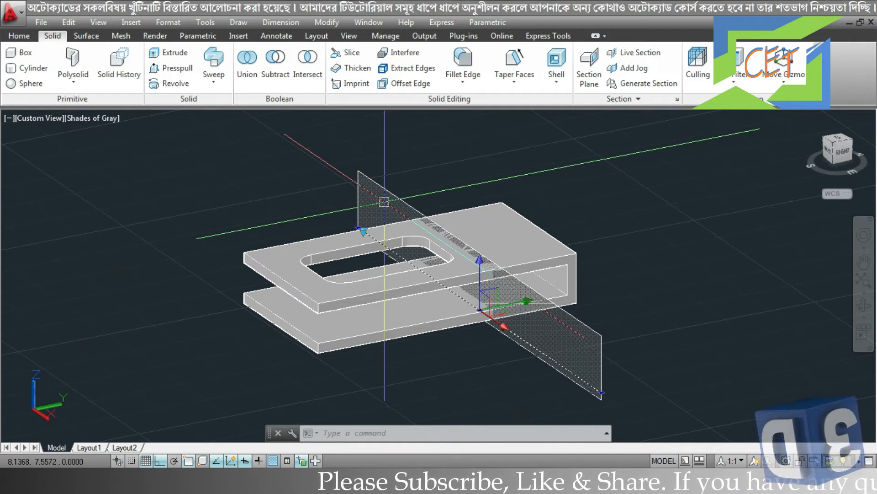
click(532, 307)
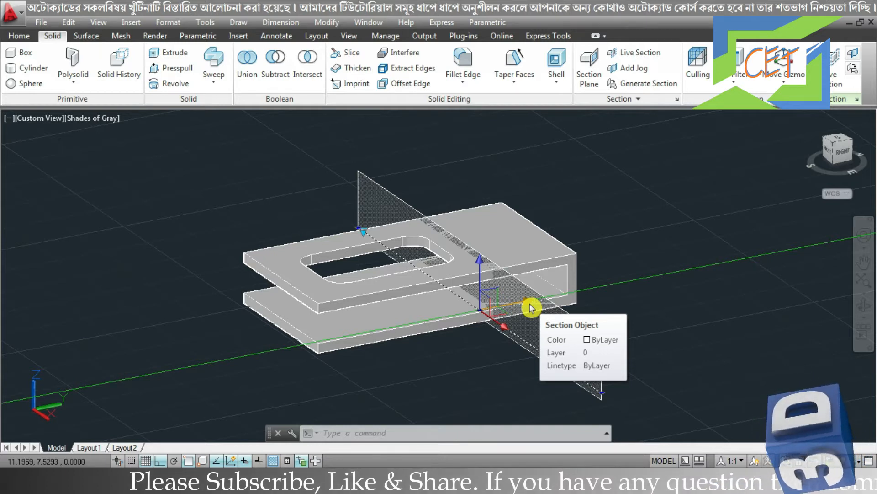
click(530, 308)
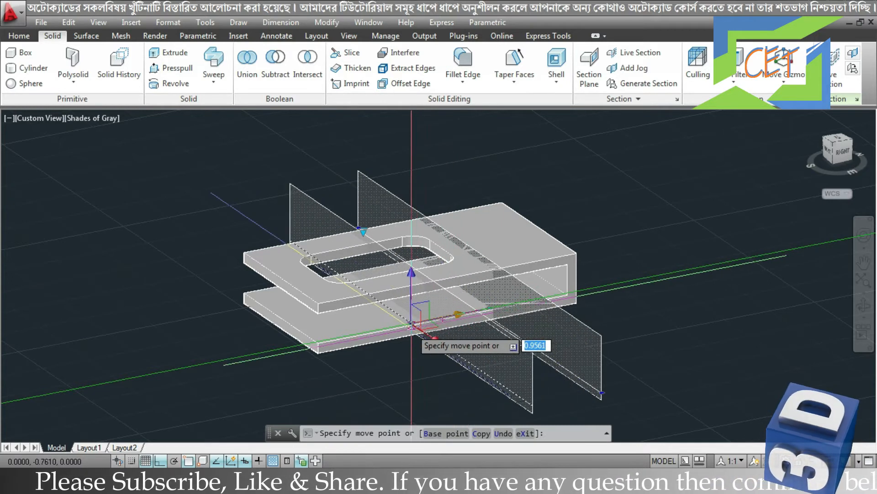
click(413, 330)
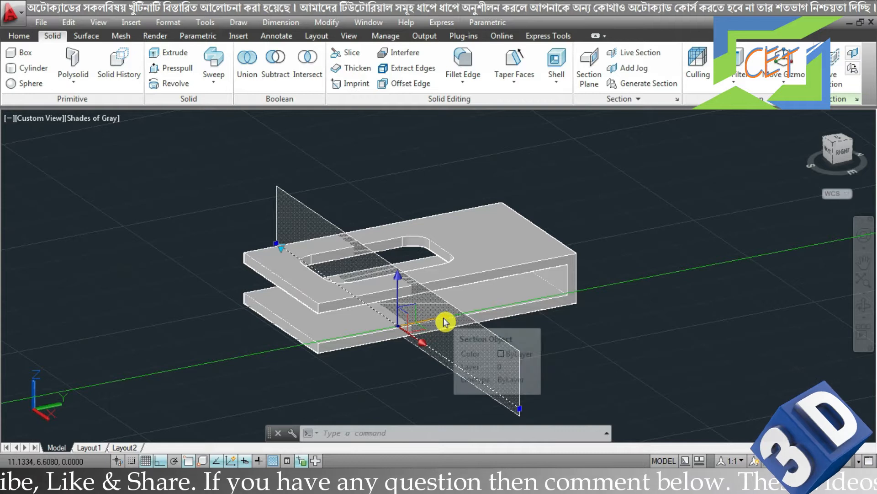
click(445, 320)
click(445, 316)
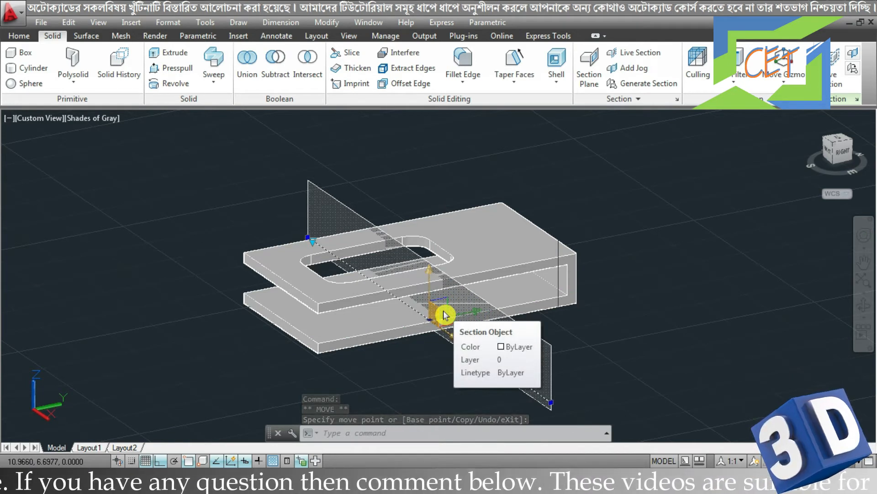
key(Escape)
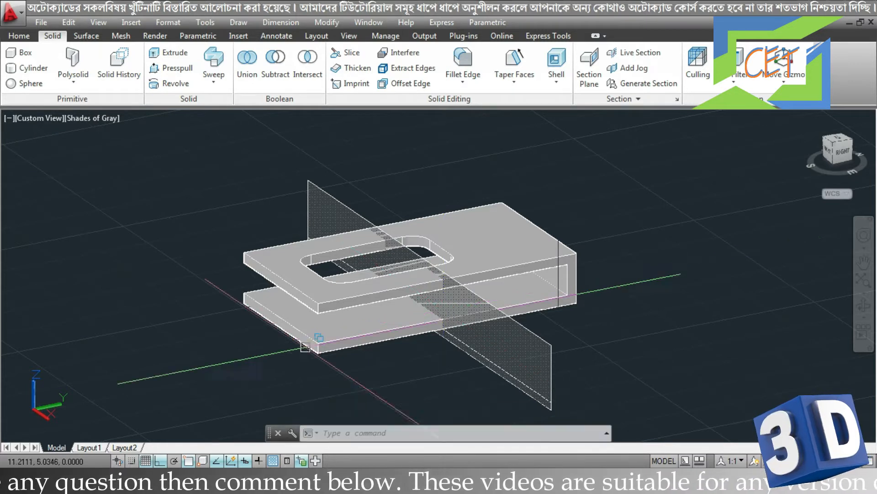
Select the section plane and turn on live sectioning for it.
shift+middle_drag(213, 304, 462, 288)
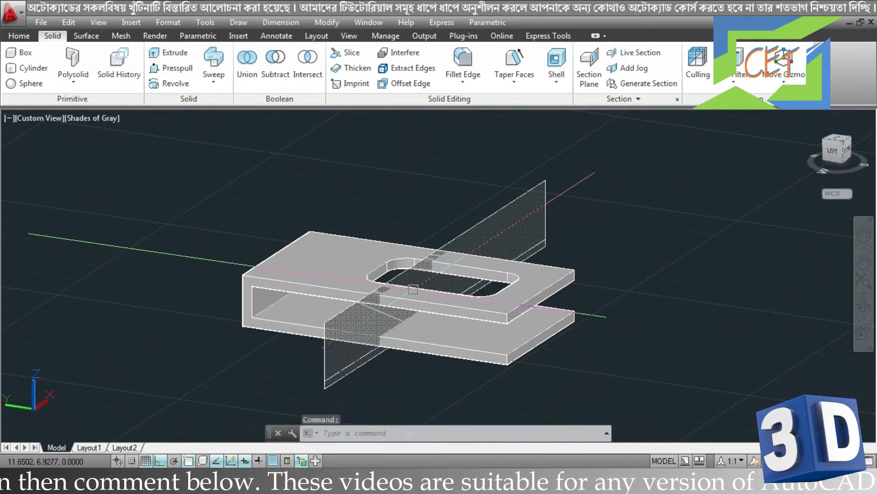
click(486, 232)
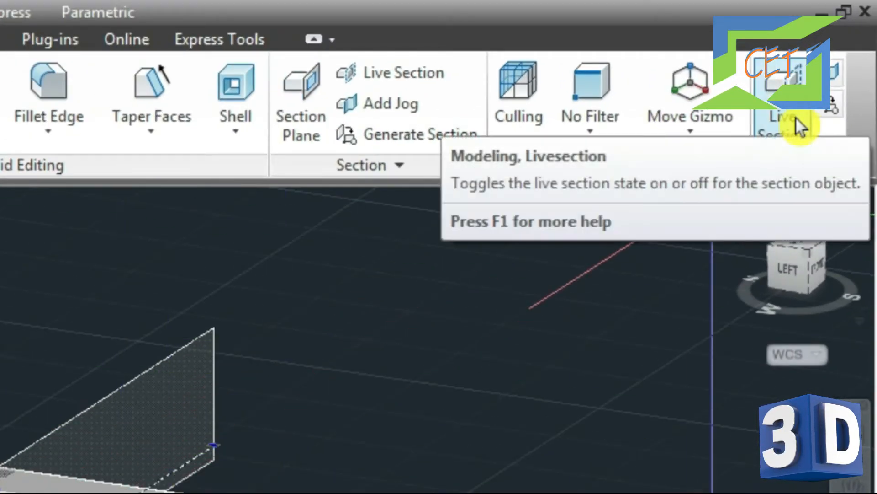
click(796, 117)
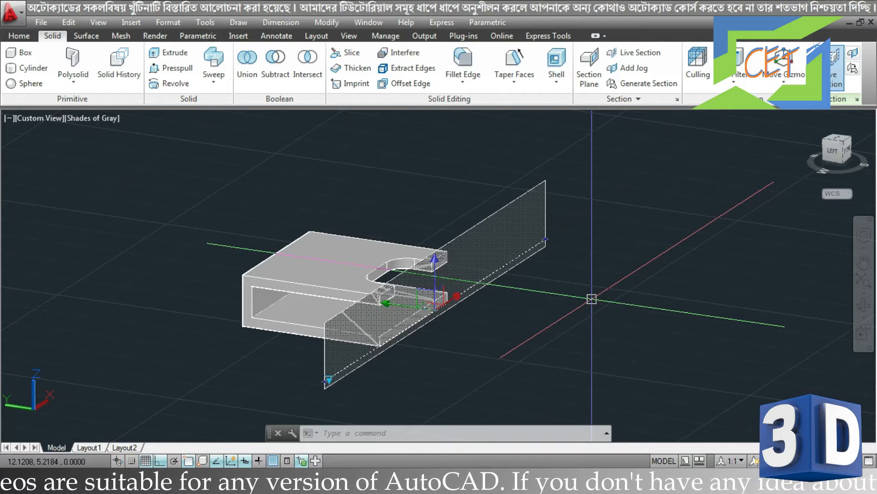
shift+middle_drag(591, 299, 561, 308)
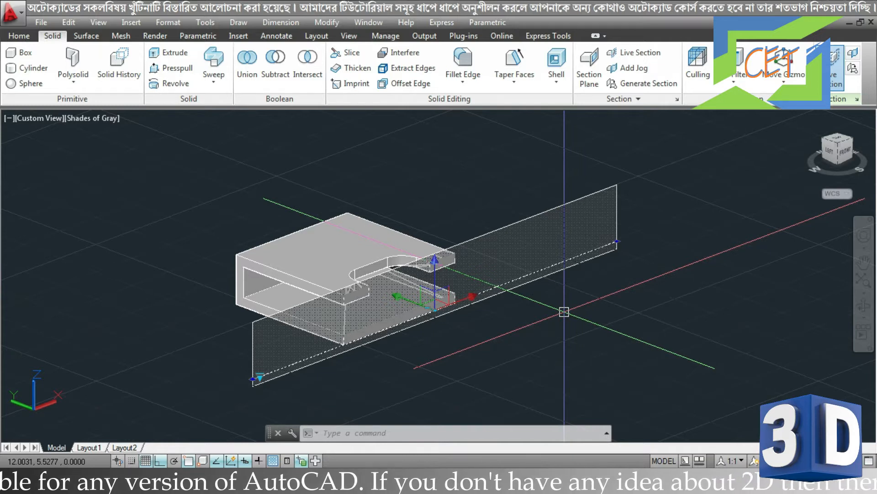
Turn live sectioning off for the selected section plane and turn it back on.
click(23, 36)
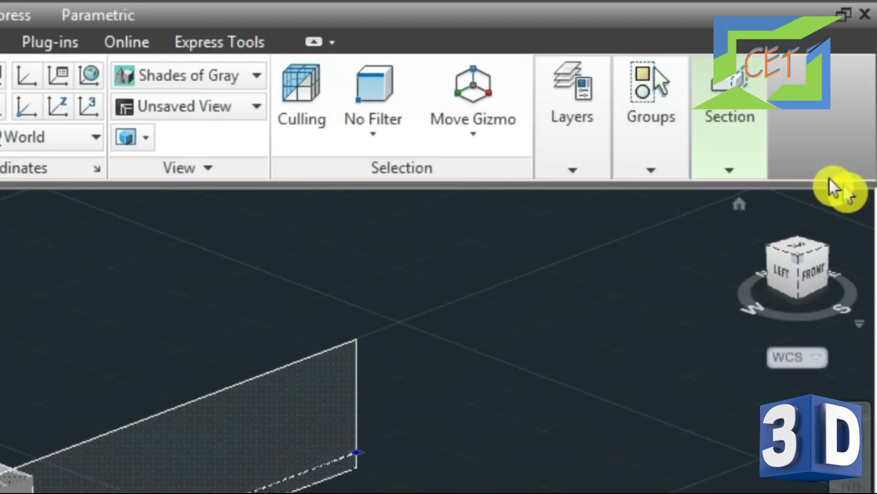
click(748, 145)
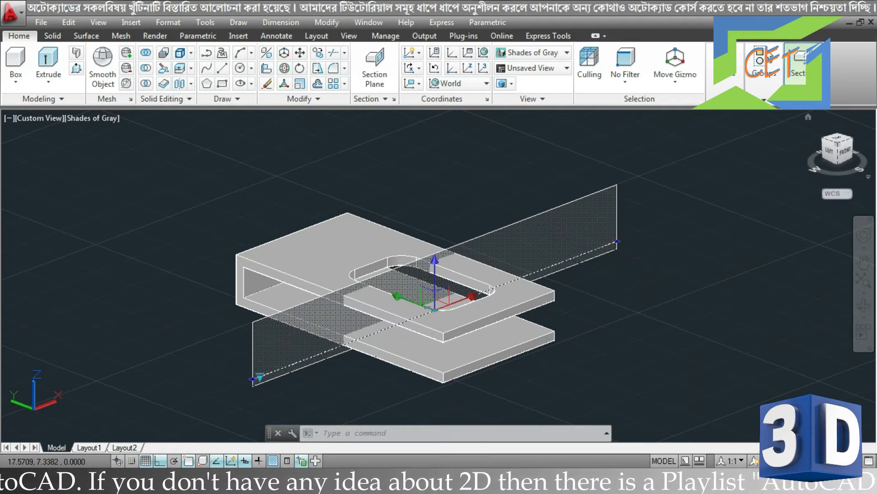
mouse_move(798, 69)
click(789, 136)
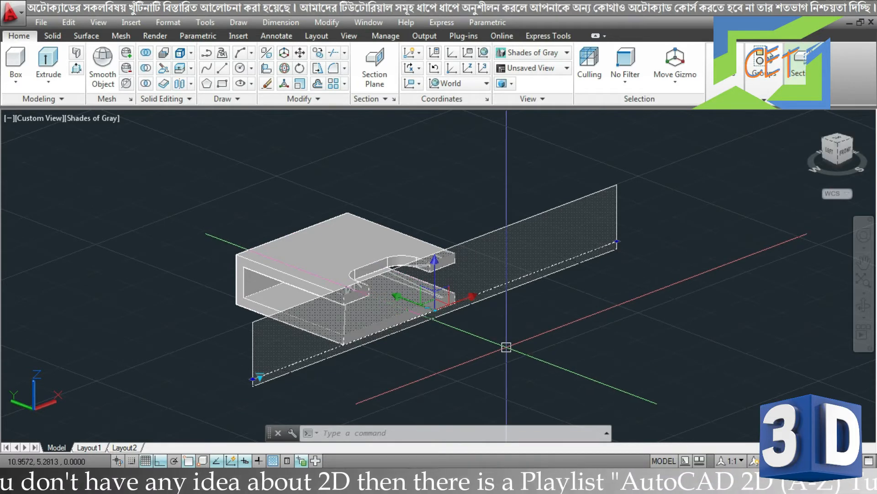
Deactivate live sectioning once more on the same section plane, then reactivate it.
right_click(503, 261)
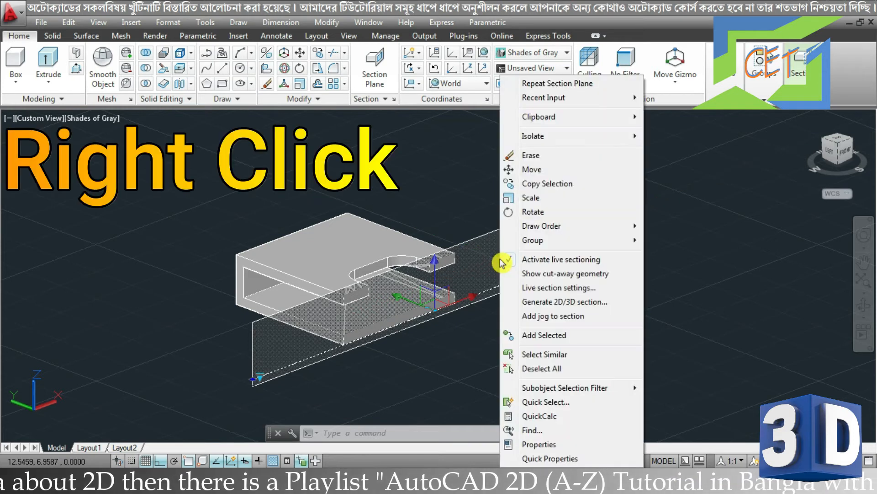
click(540, 260)
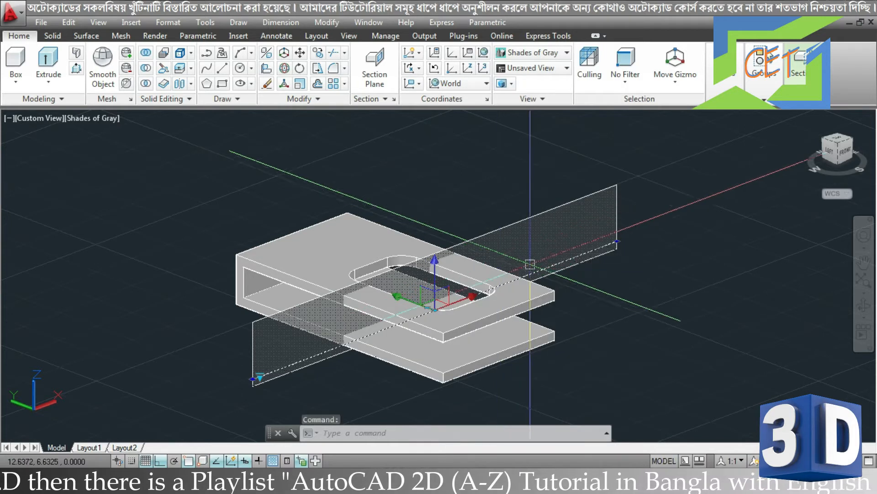
right_click(531, 264)
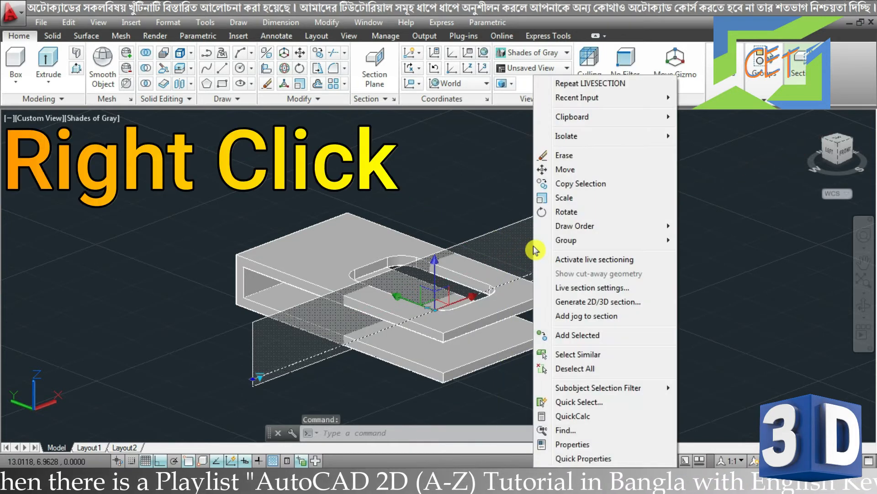
click(560, 264)
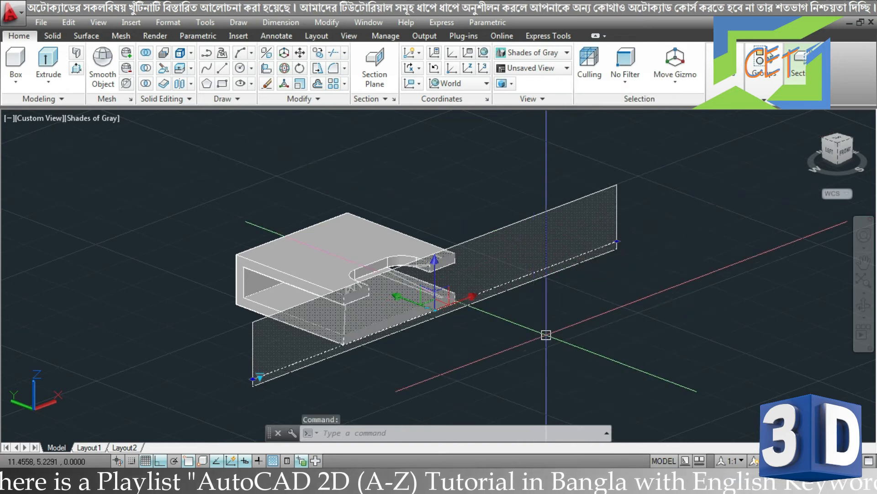
Move the section plane about 0.93 units along its Y axis toward the open end of the part.
key(Escape)
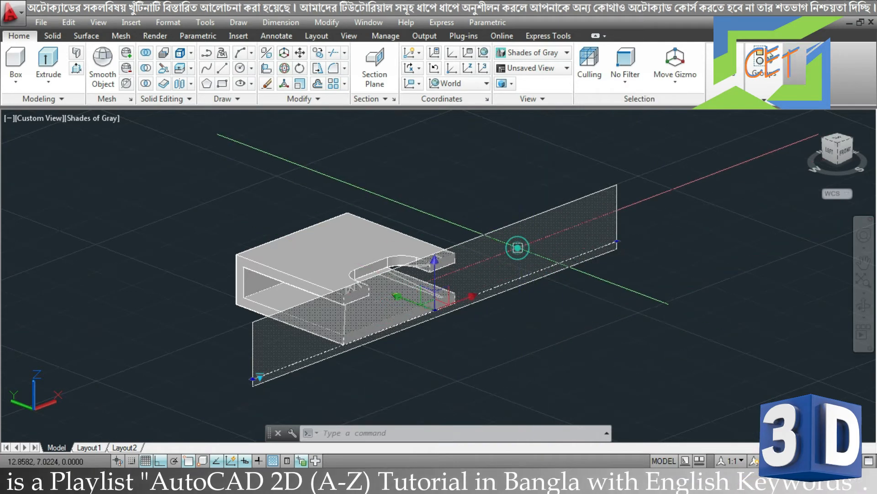
click(396, 296)
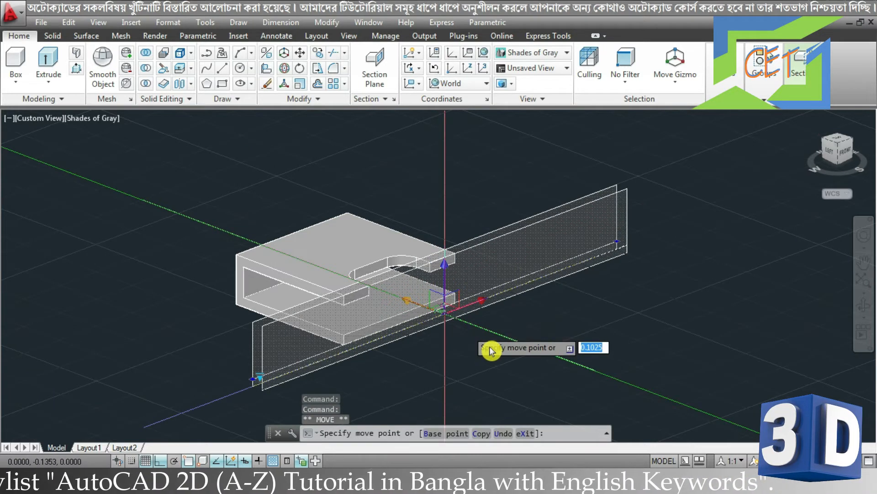
click(505, 358)
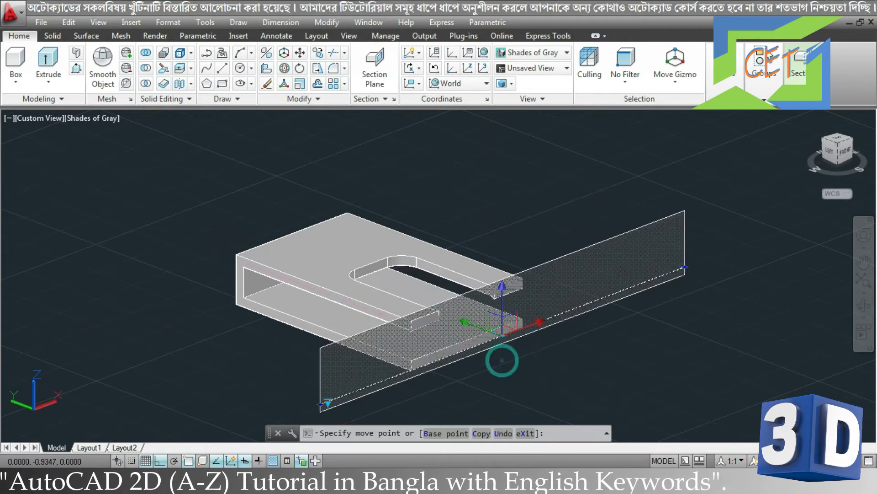
Try to move the section plane back along its Y axis toward the closed end of the part.
click(470, 318)
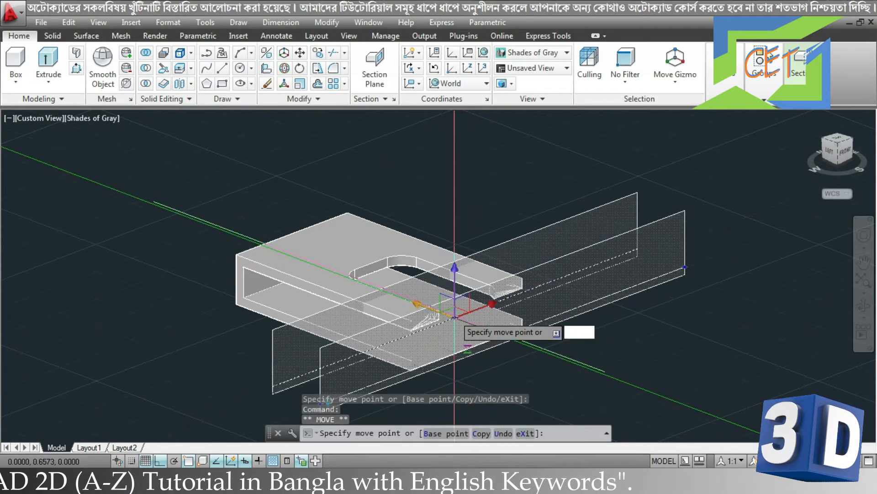
click(471, 324)
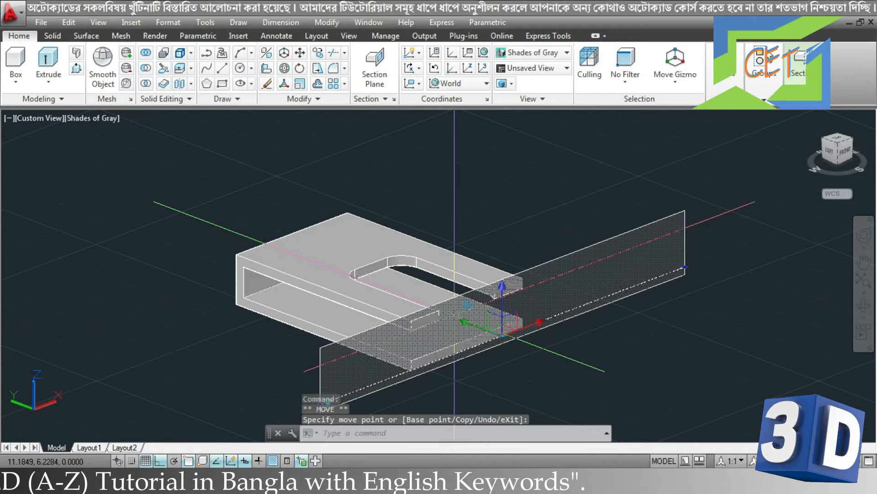
click(466, 321)
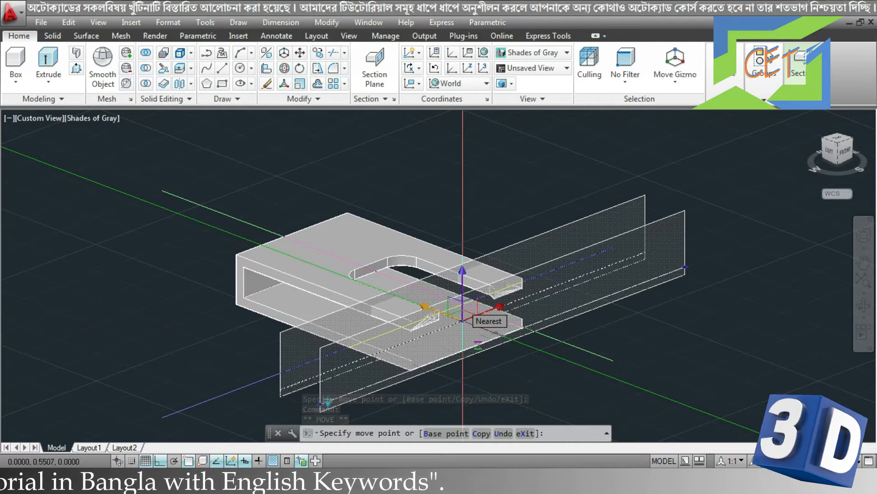
click(463, 303)
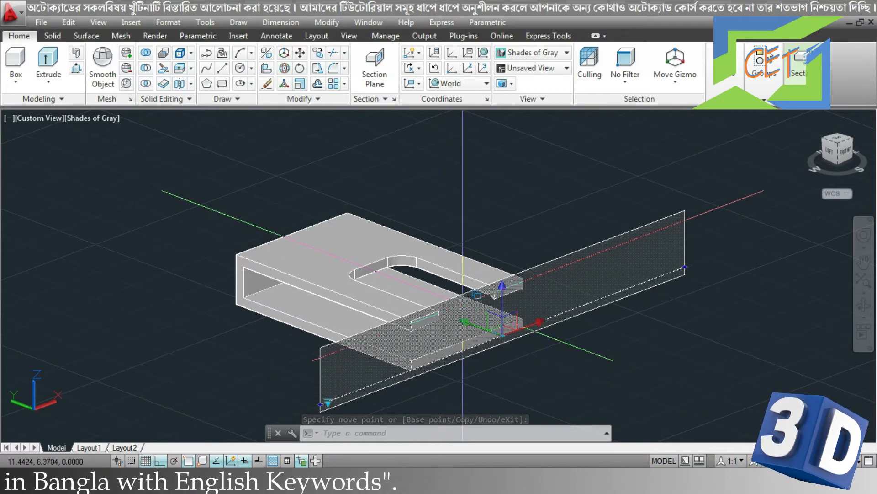
click(465, 320)
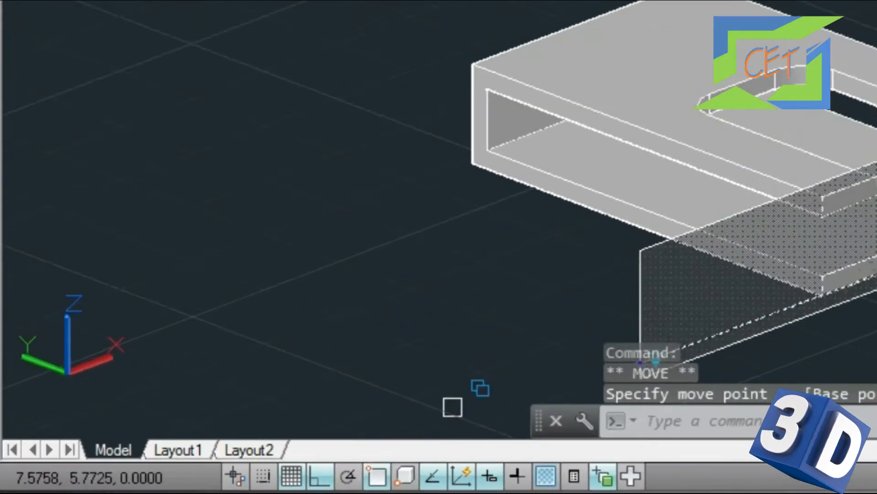
Turn off object snap and shift the section plane freely along its Y axis, ending just past the slot, then deselect it.
click(378, 475)
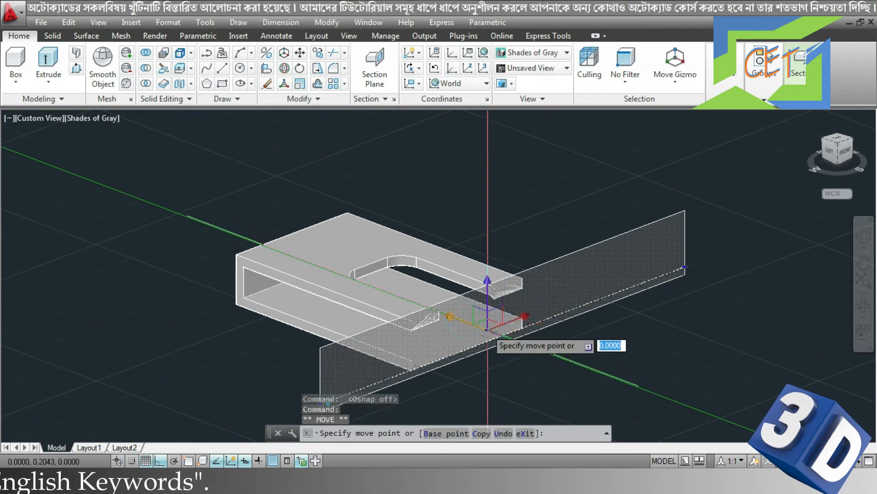
click(456, 307)
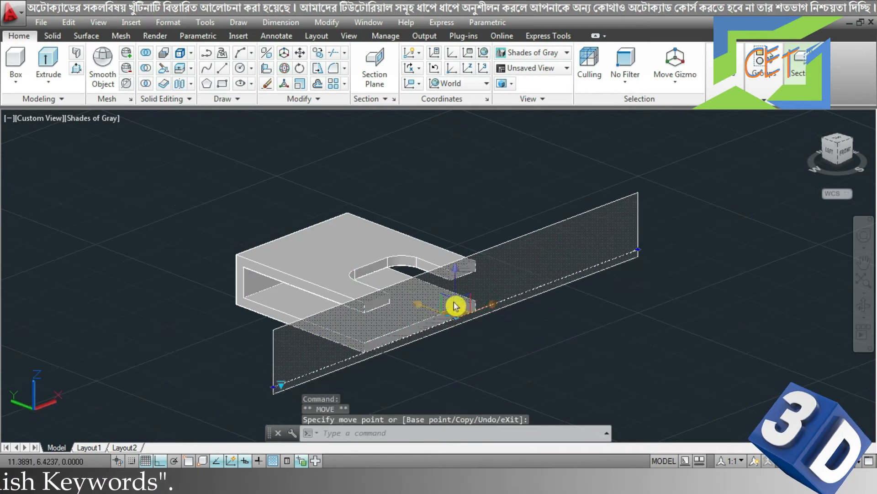
click(420, 303)
click(433, 307)
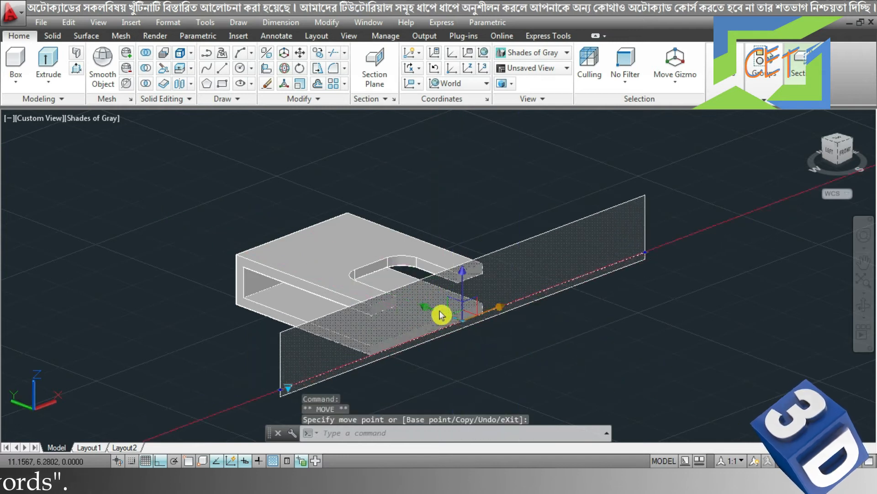
click(423, 307)
click(525, 353)
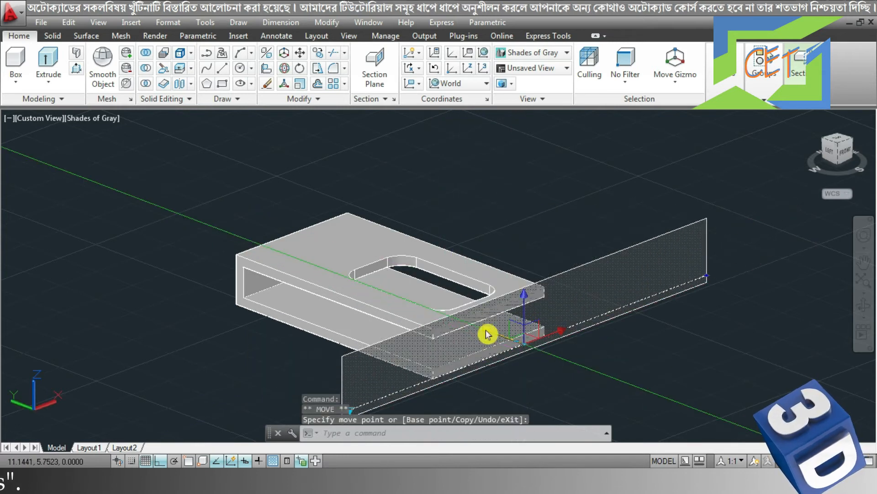
key(Escape)
Select the section plane and show the cut-away geometry of the live section.
shift+middle_drag(489, 341, 531, 366)
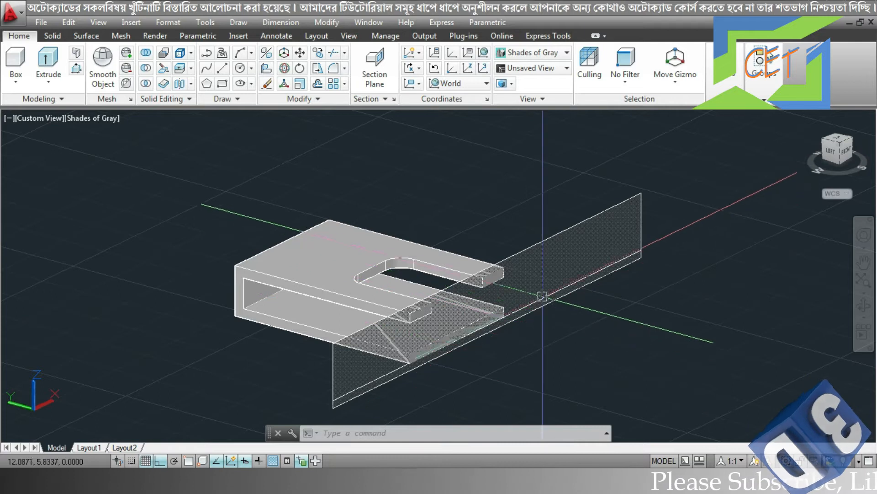
click(543, 275)
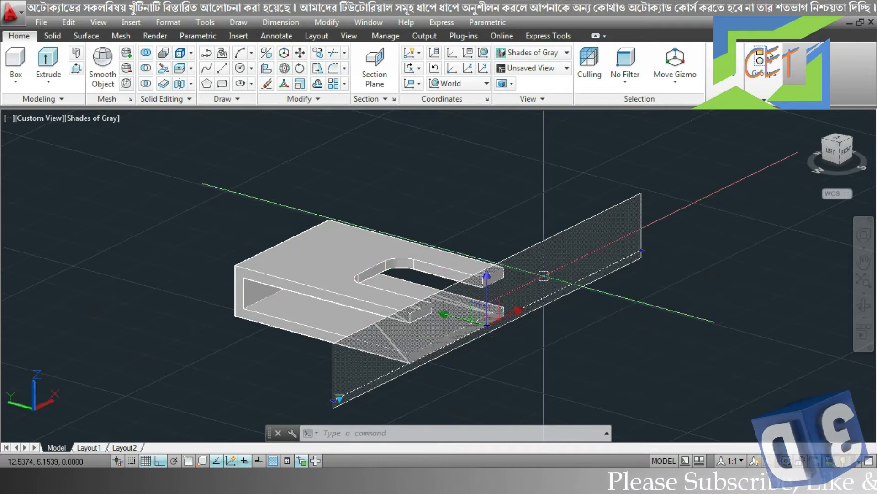
right_click(543, 275)
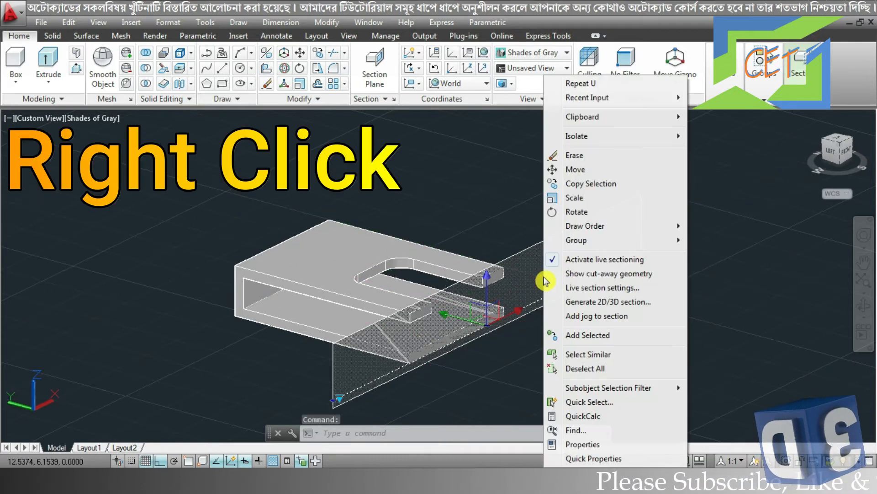
click(595, 274)
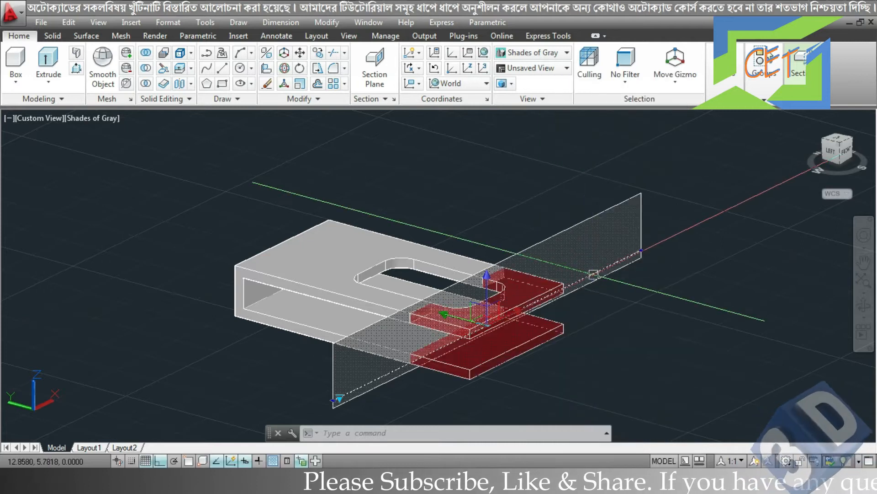
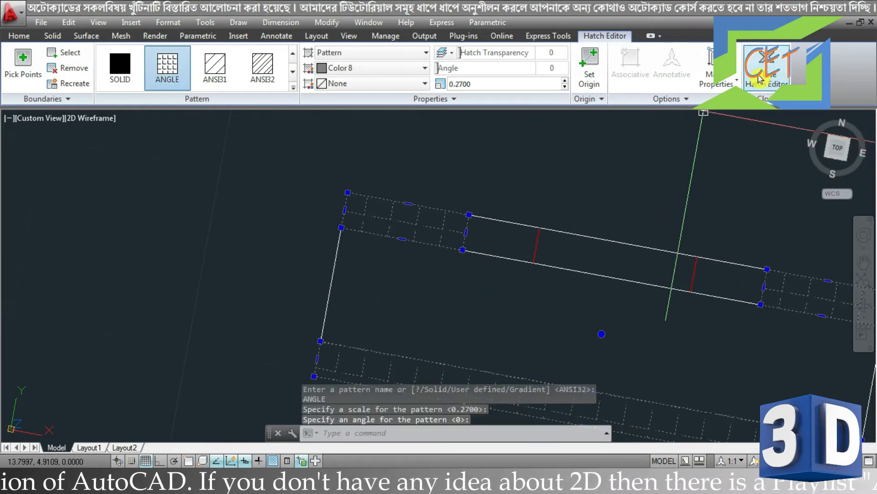
Close the hatch editor and delete the two short red lines from the upper wall of the 2D section.
click(767, 89)
scroll(607, 152, down, 3)
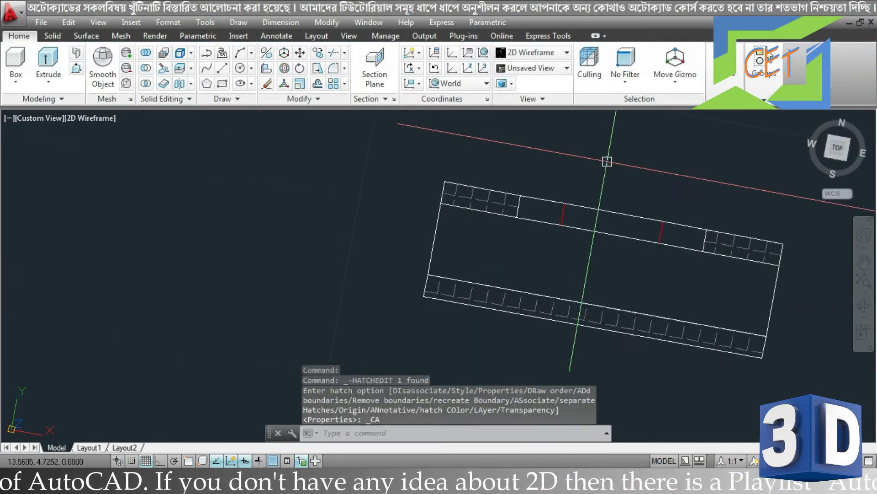
mouse_move(610, 165)
middle_down()
mouse_move(456, 194)
mouse_move(454, 186)
middle_up()
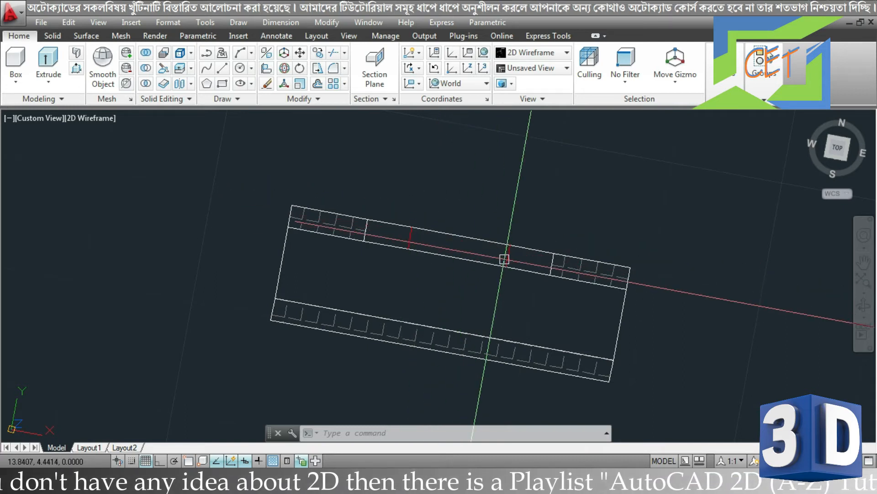
click(410, 239)
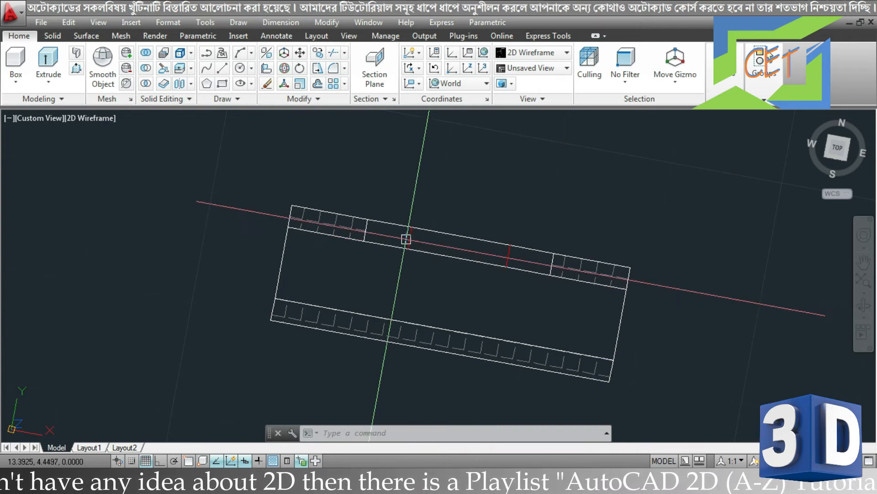
key(Delete)
click(509, 251)
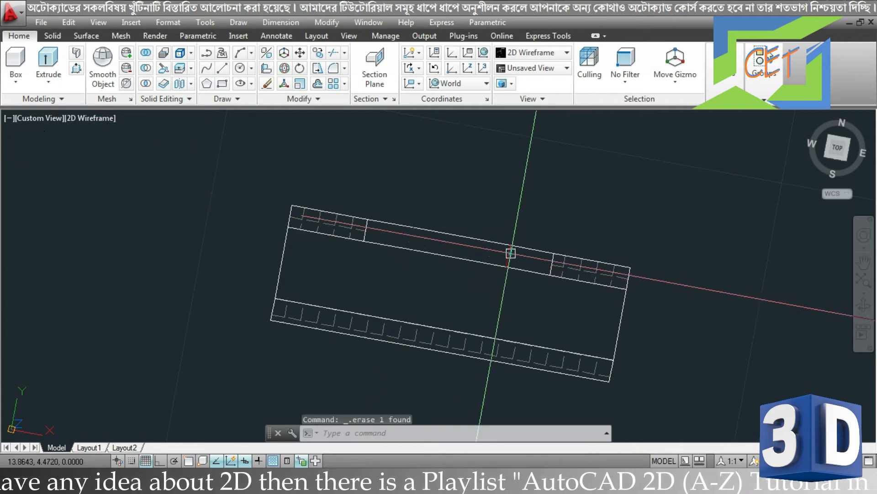
key(Delete)
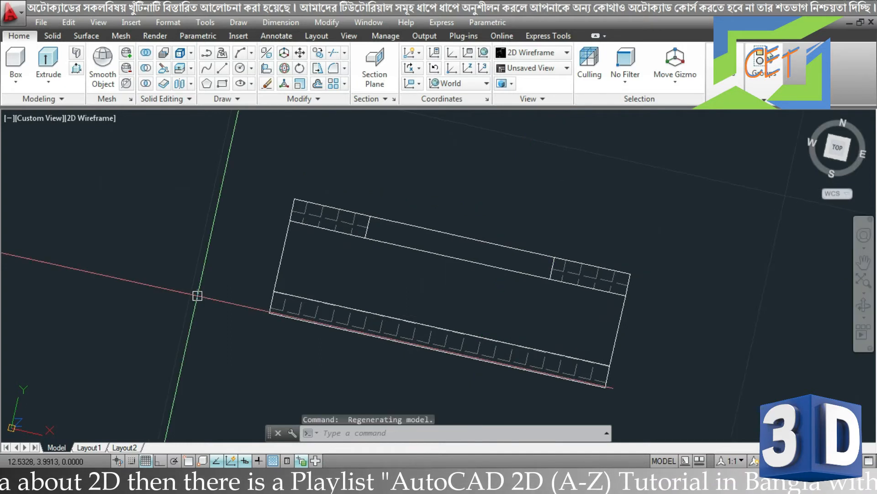
Return to a 3D view of the sectioned solid and set the visual style to Shades of Gray.
shift+middle_drag(197, 297, 426, 328)
scroll(167, 182, down, 2)
scroll(425, 320, up, 2)
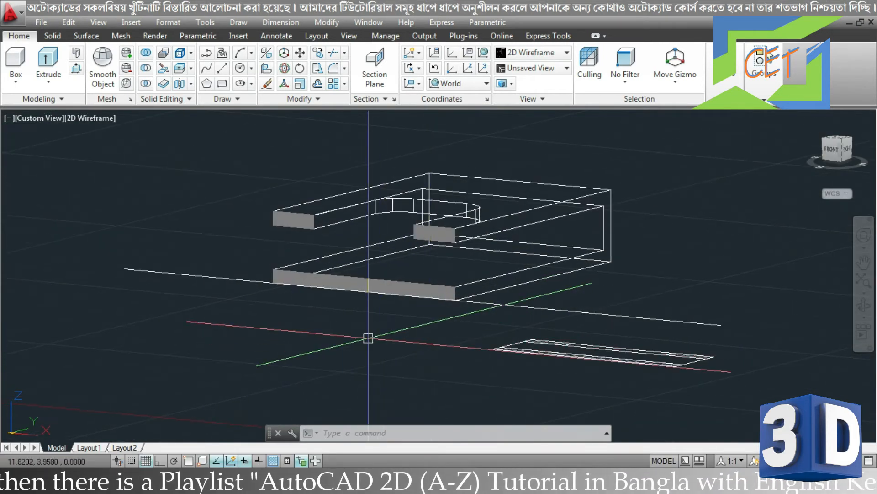
click(94, 127)
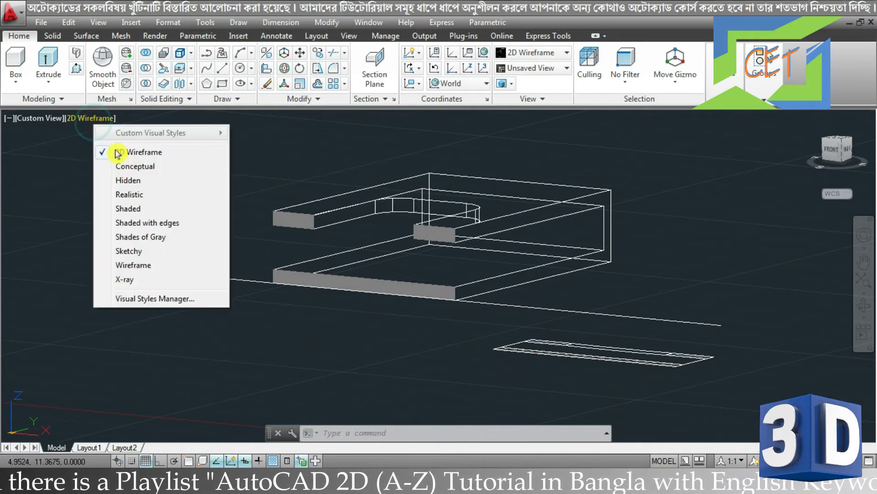
click(140, 234)
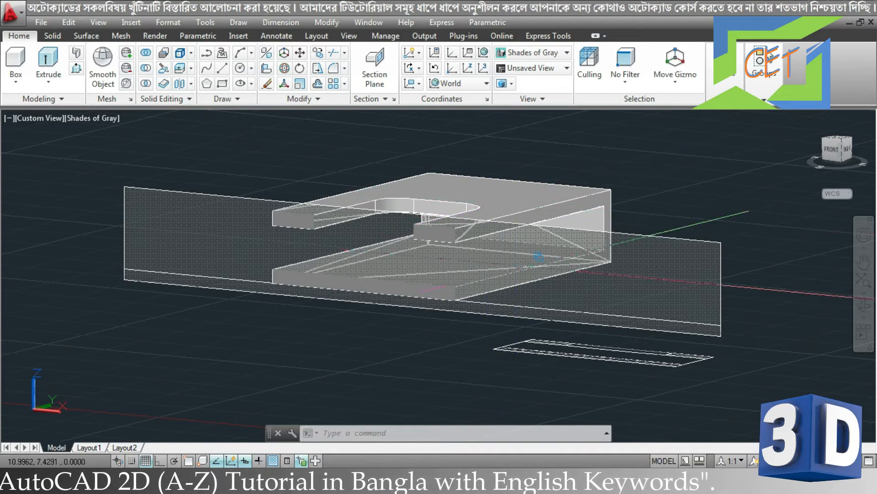
Delete the existing section plane from the slotted U-shaped solid.
mouse_move(598, 287)
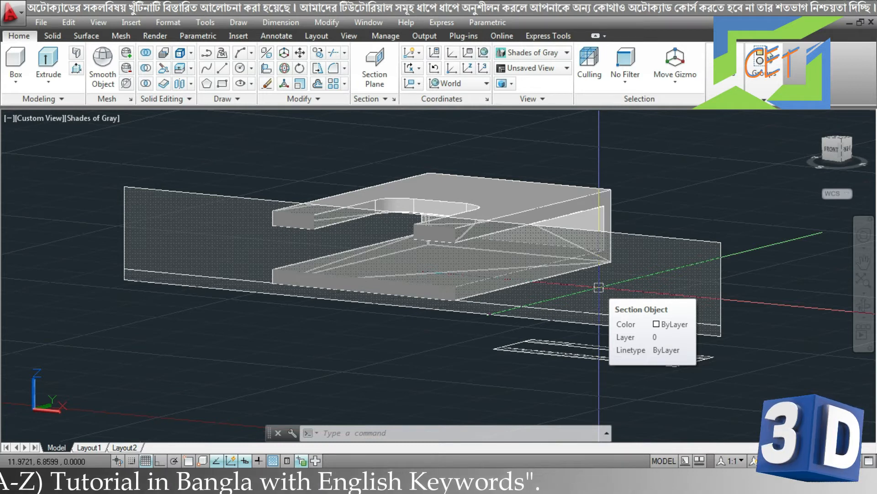
click(624, 279)
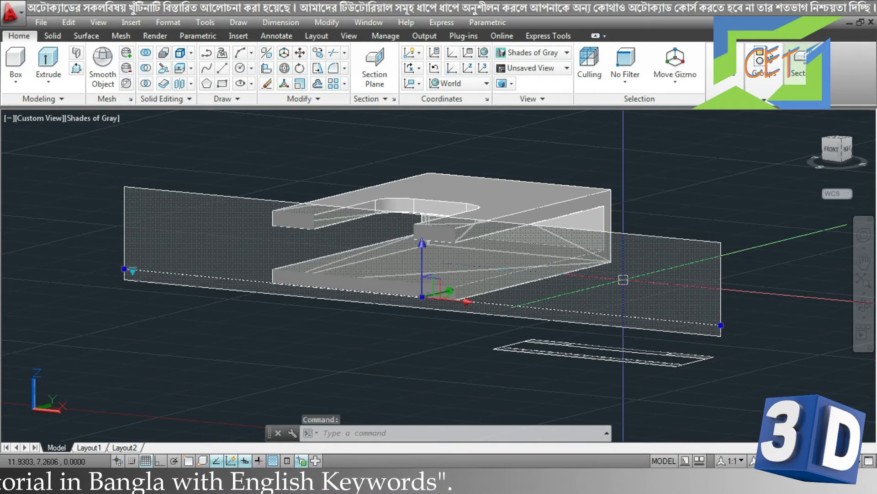
key(Delete)
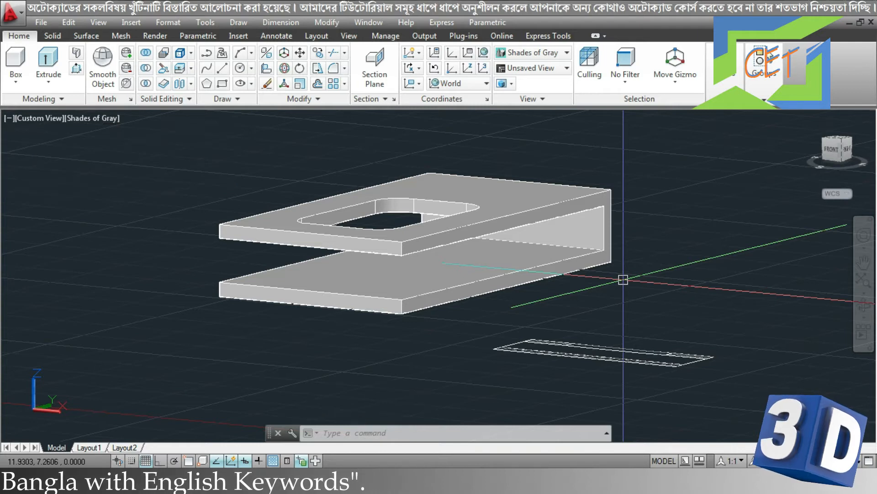
Create an orthographic section plane aligned to the Front of the slotted solid.
shift+middle_drag(623, 279, 586, 211)
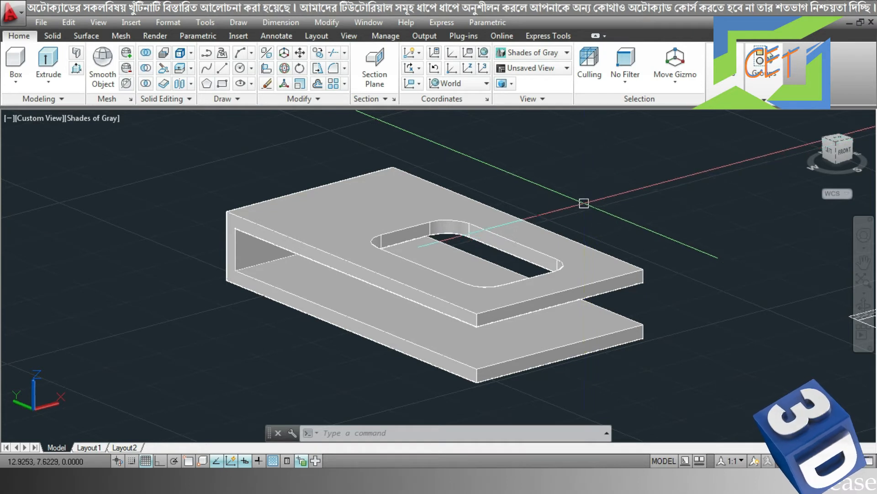
click(373, 86)
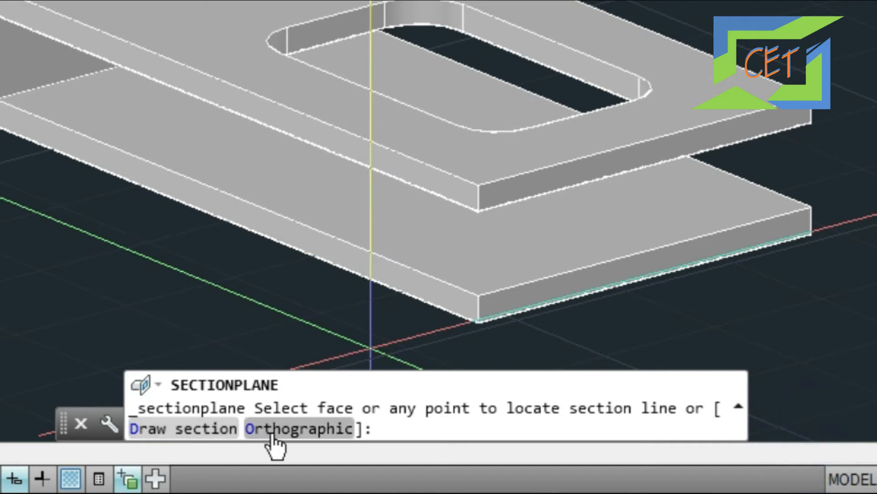
click(292, 436)
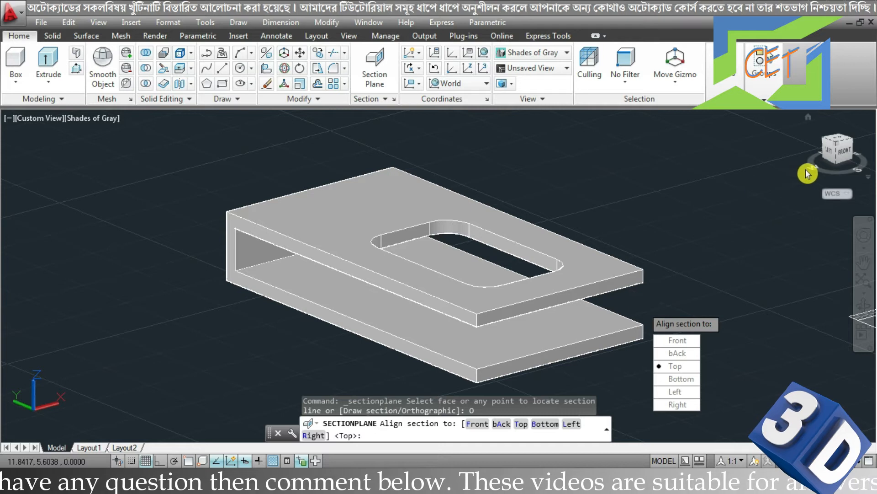
click(488, 424)
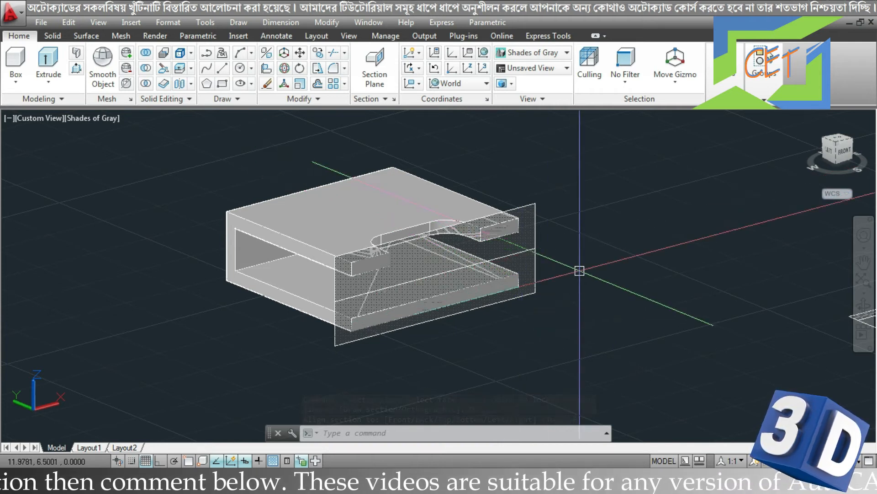
Select the front-aligned section object among the overlapping objects and delete it.
mouse_move(627, 292)
shift+middle_down()
mouse_move(471, 276)
mouse_move(541, 295)
mouse_move(636, 298)
mouse_move(639, 290)
shift+middle_up()
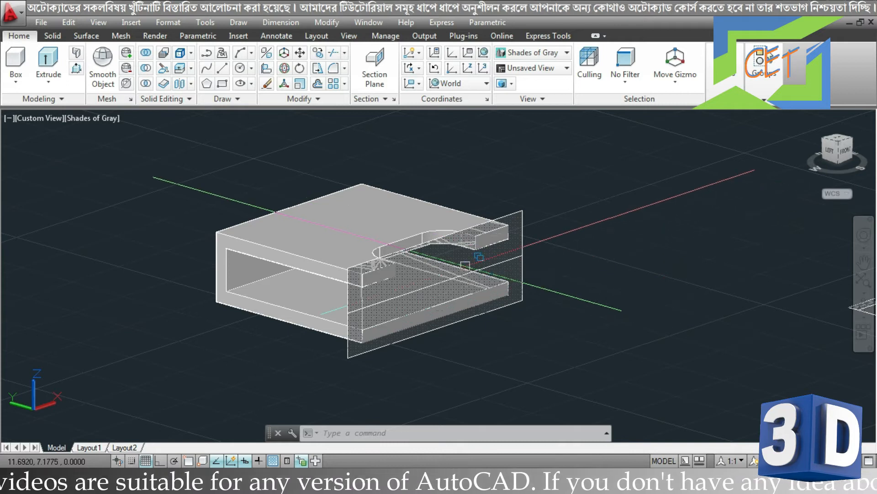
click(466, 270)
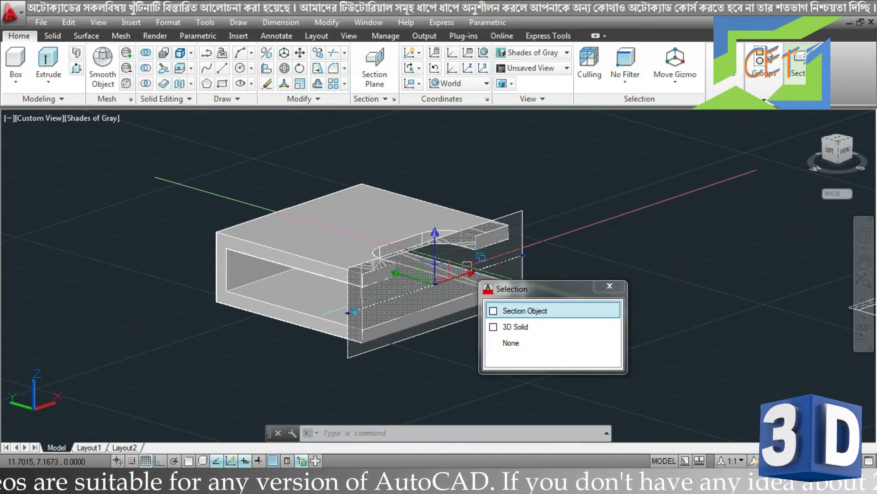
click(514, 311)
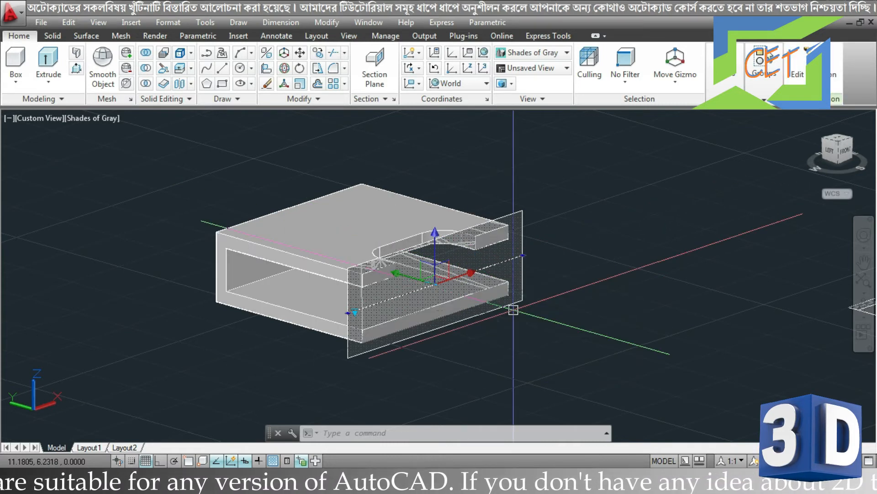
key(Delete)
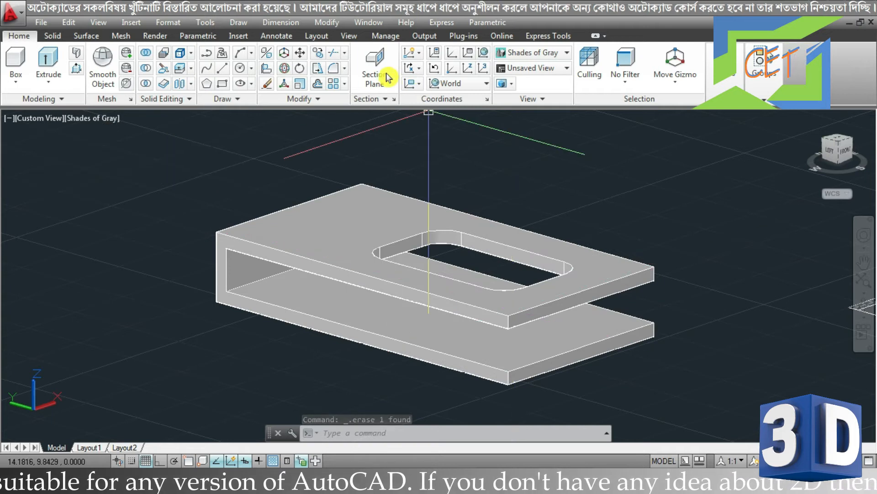
Create an orthographic section plane aligned to the Left of the slotted solid.
click(375, 73)
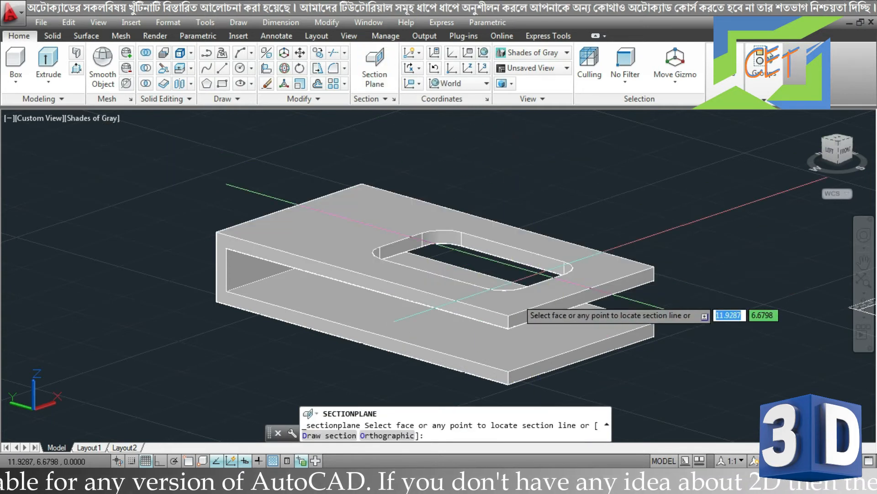
click(396, 437)
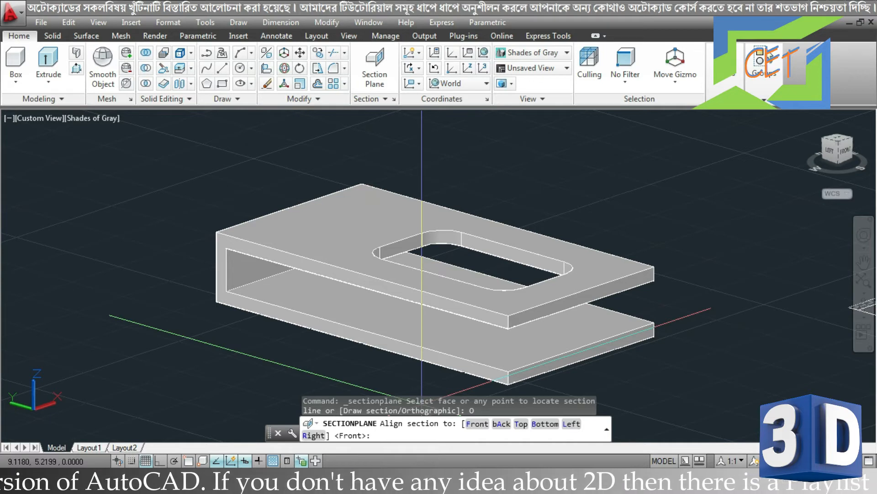
key(Down)
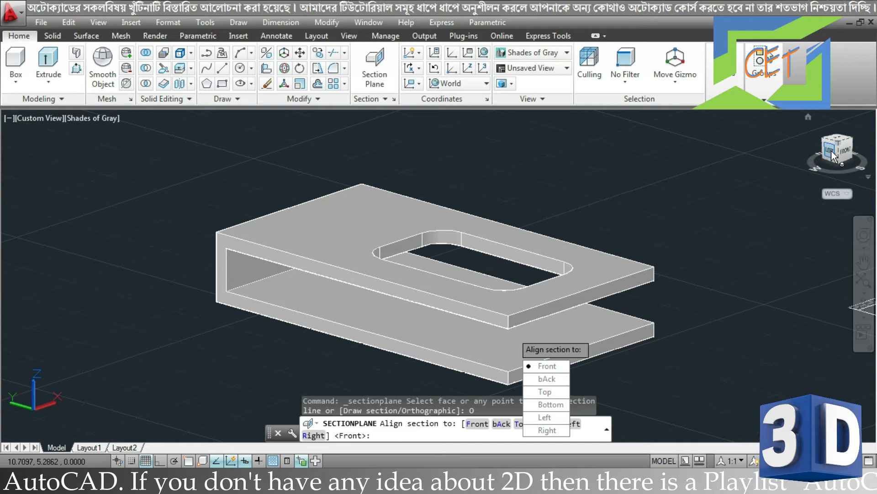
click(544, 415)
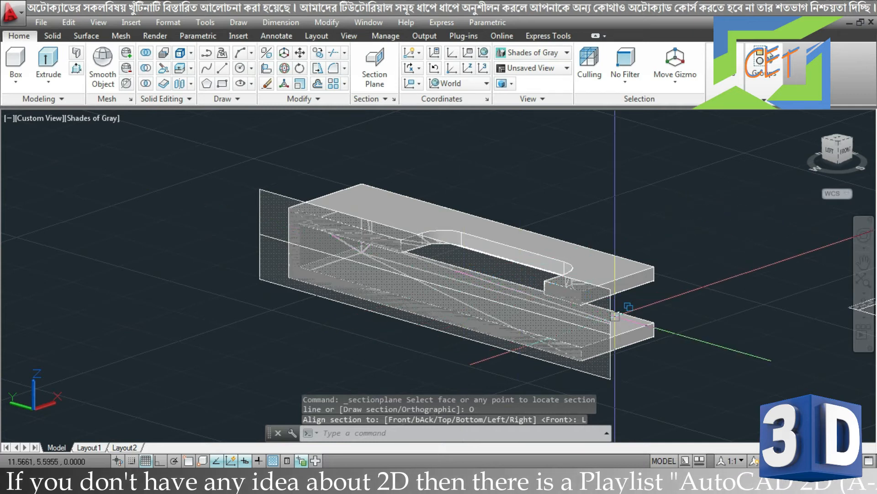
Select the left-aligned section object and move it in two stages along its X axis toward the part's left side.
click(573, 305)
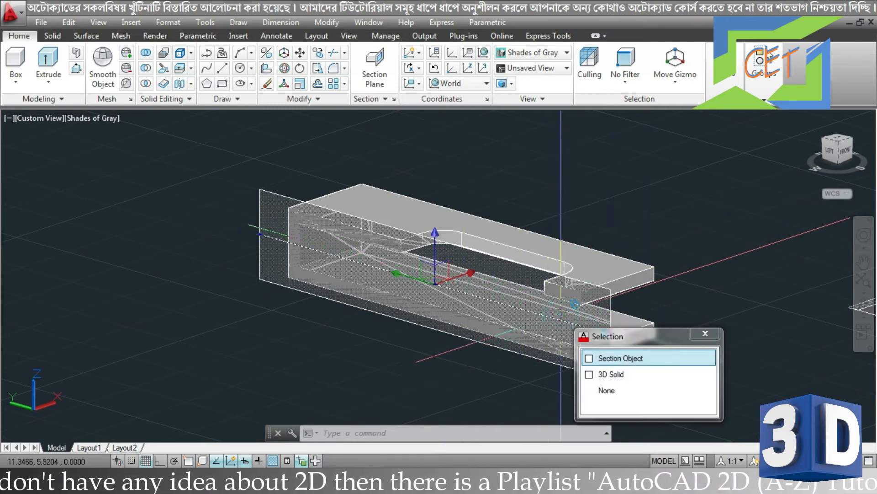
click(594, 359)
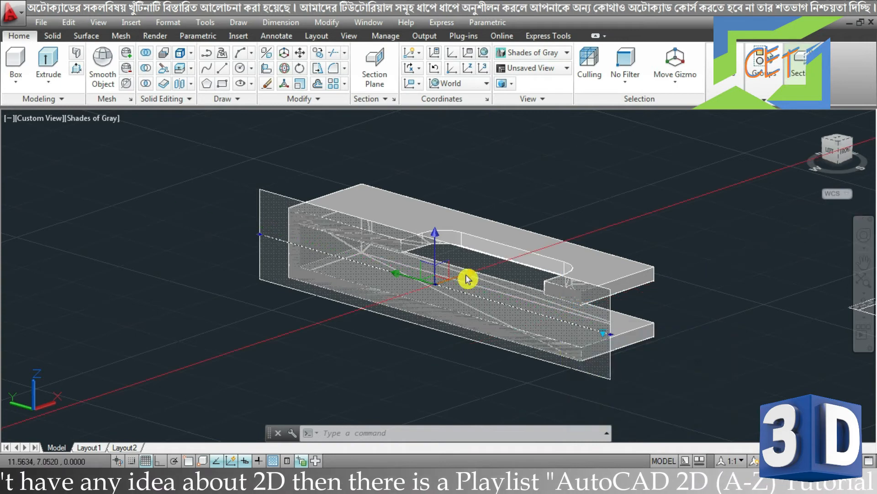
click(468, 279)
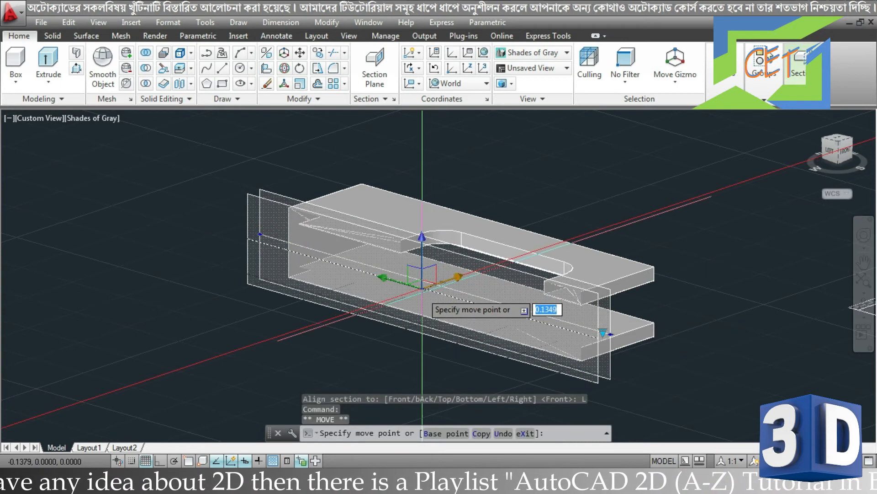
click(420, 295)
click(454, 281)
click(409, 297)
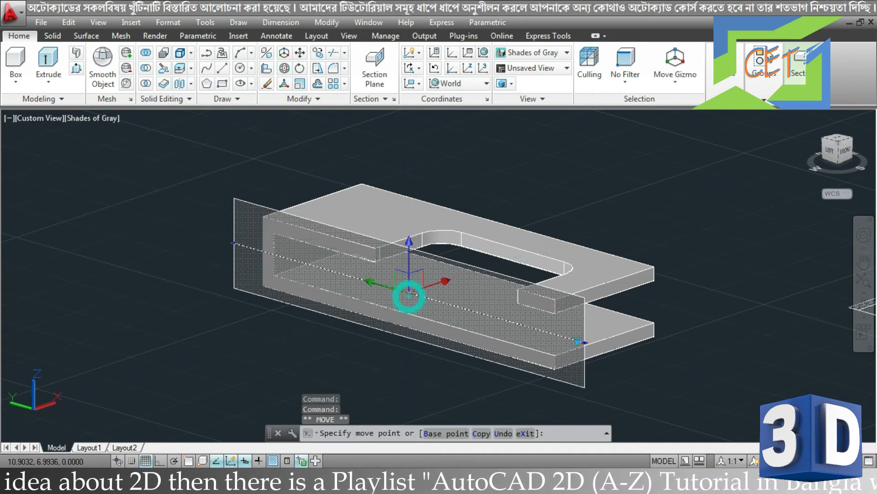
Shift the section plane back into the part by its front end grip, and stretch its rear end outward to skew the cut.
click(578, 341)
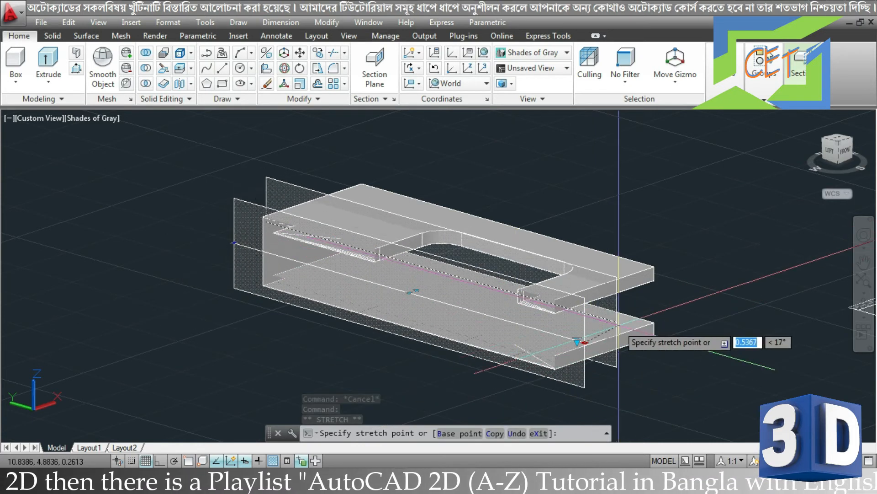
click(613, 324)
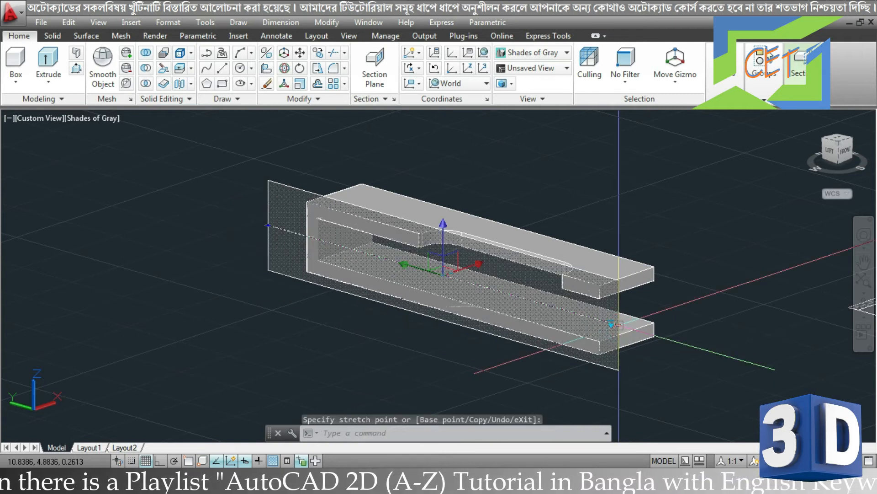
click(268, 225)
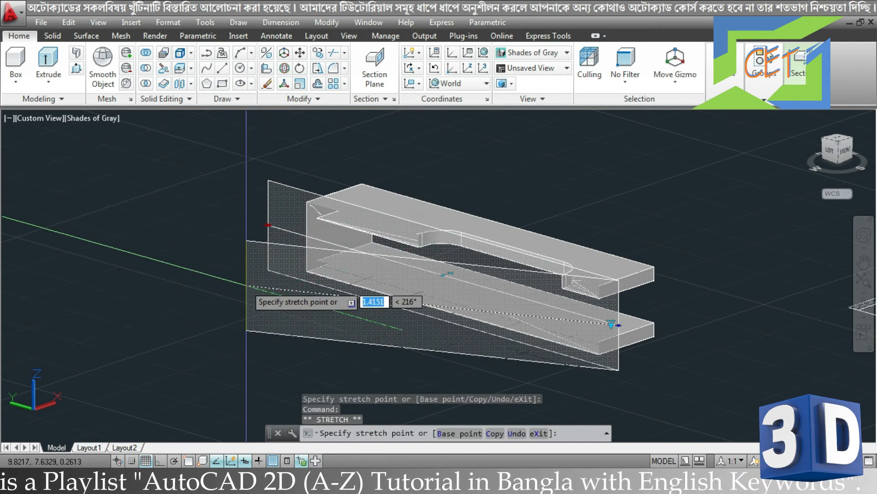
click(235, 254)
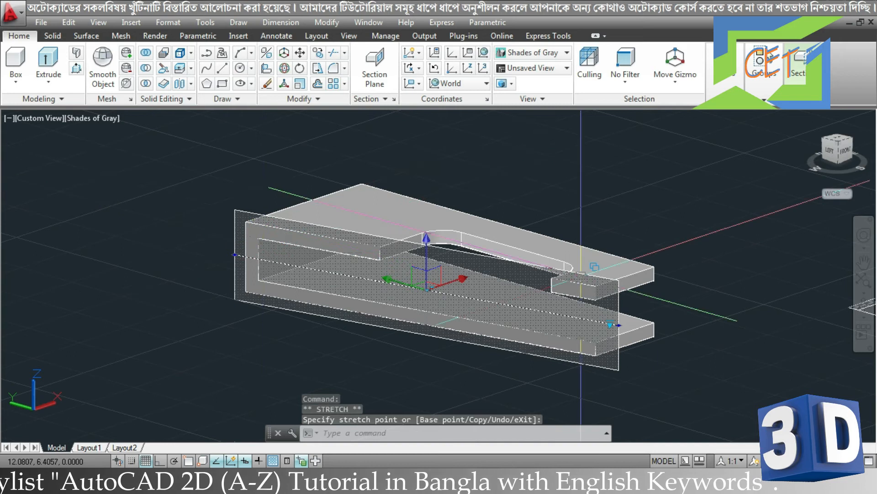
Flip the live section direction of the skewed plane so the opposite side of the part is cut away.
shift+middle_drag(599, 232, 305, 350)
scroll(437, 287, up, 5)
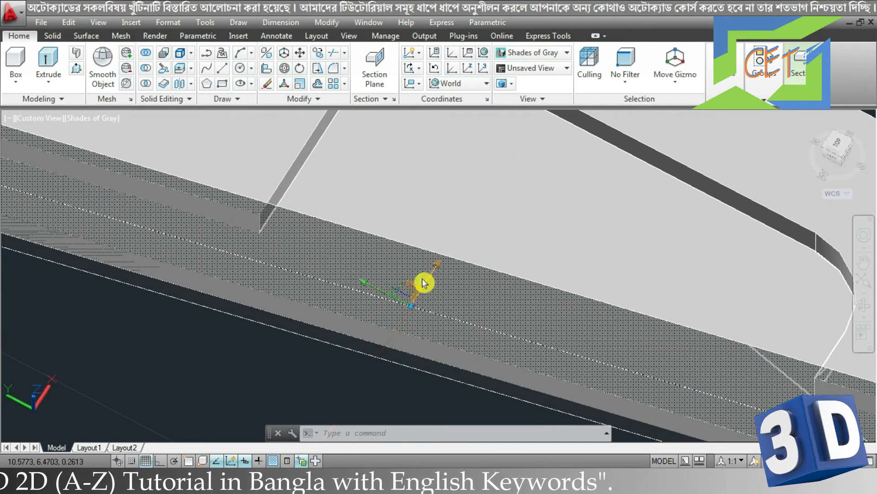
scroll(422, 278, down, 6)
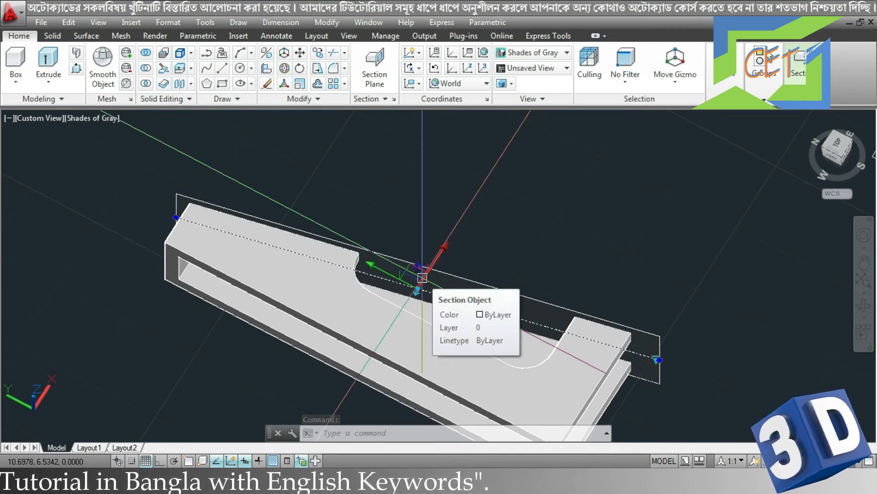
drag(421, 277, 416, 294)
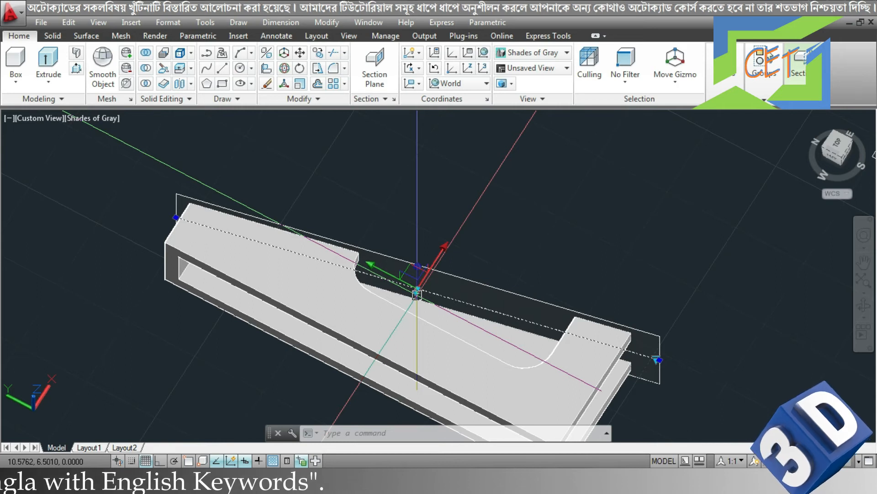
Delete the skewed, left-aligned section plane from the slotted solid.
click(417, 294)
shift+middle_drag(406, 344, 427, 311)
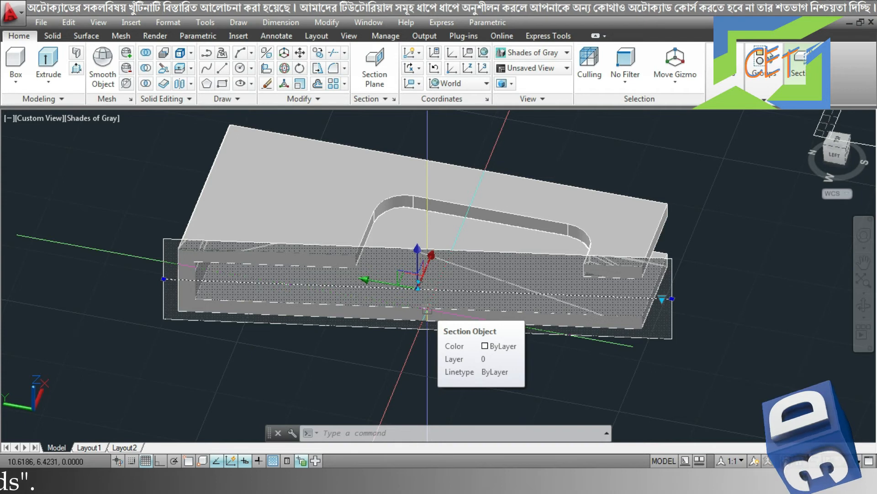
key(Delete)
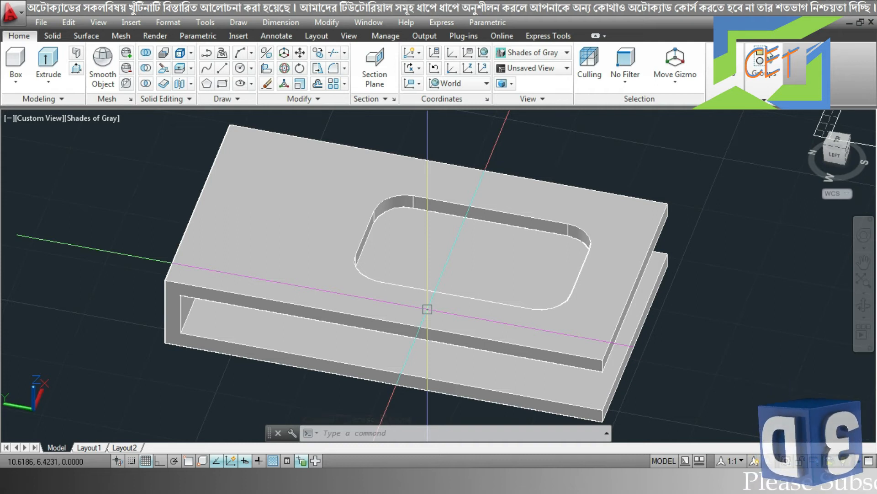
Draw a two-segment section plane with the Draw section option, from outside the near long side, bending beside the slot, to the far edge.
click(373, 89)
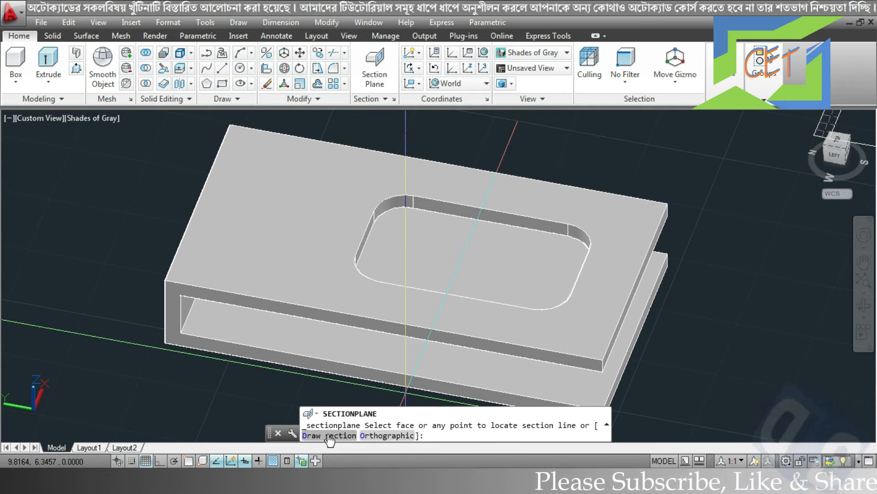
click(329, 436)
middle_drag(287, 405, 255, 366)
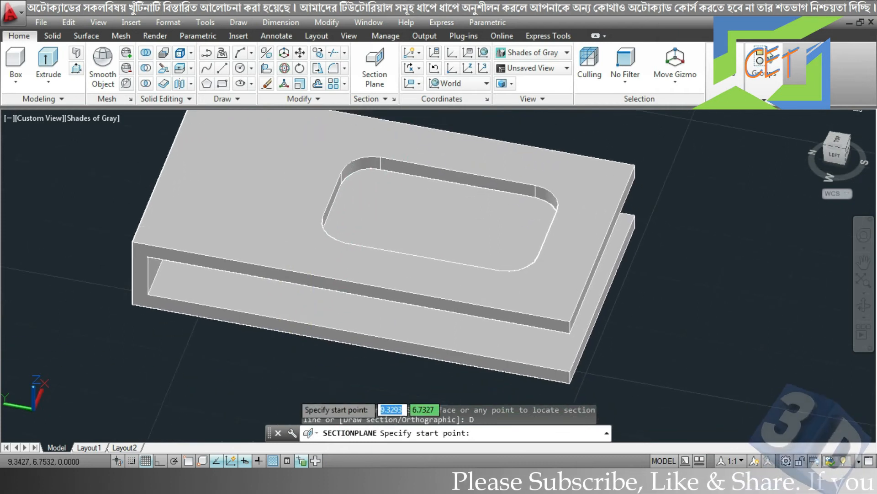
click(290, 391)
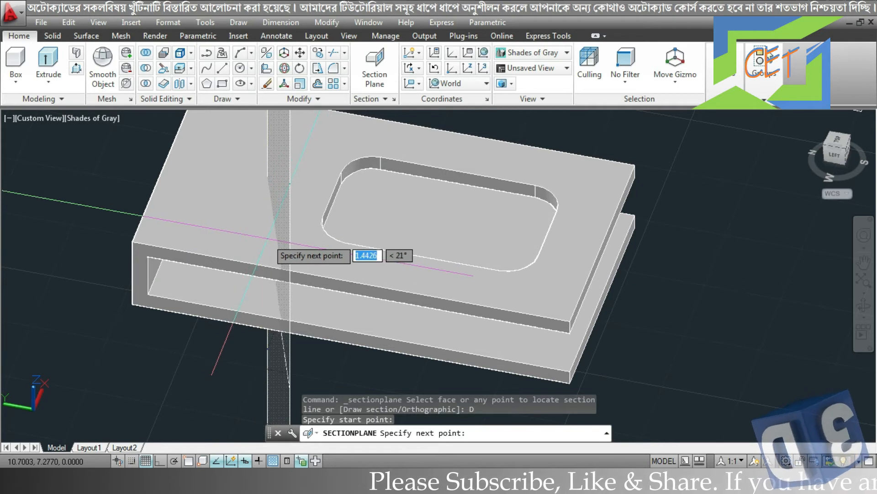
click(249, 276)
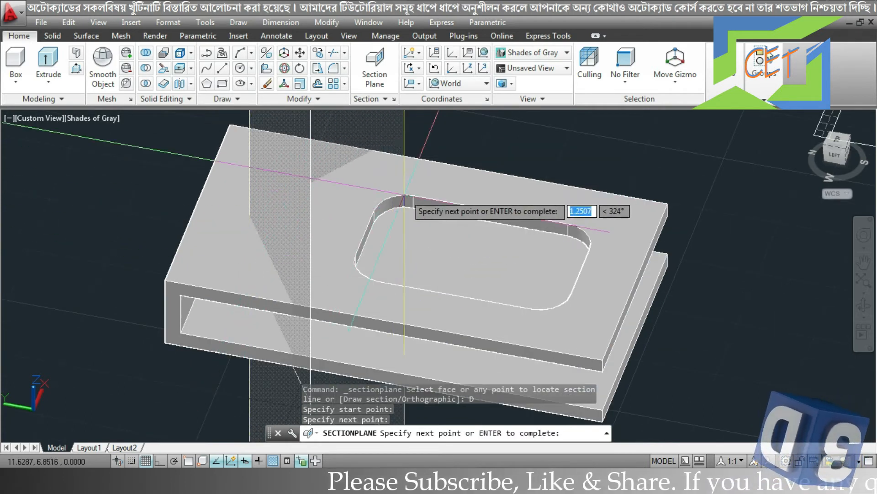
click(440, 160)
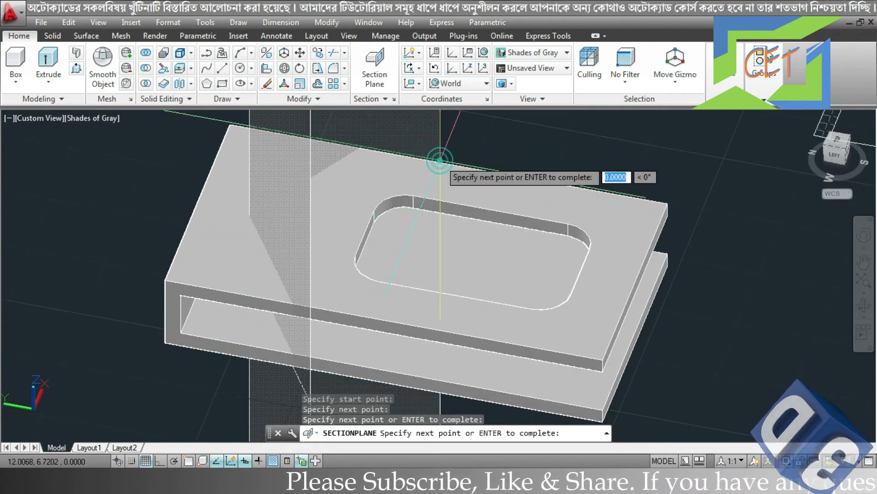
key(Return)
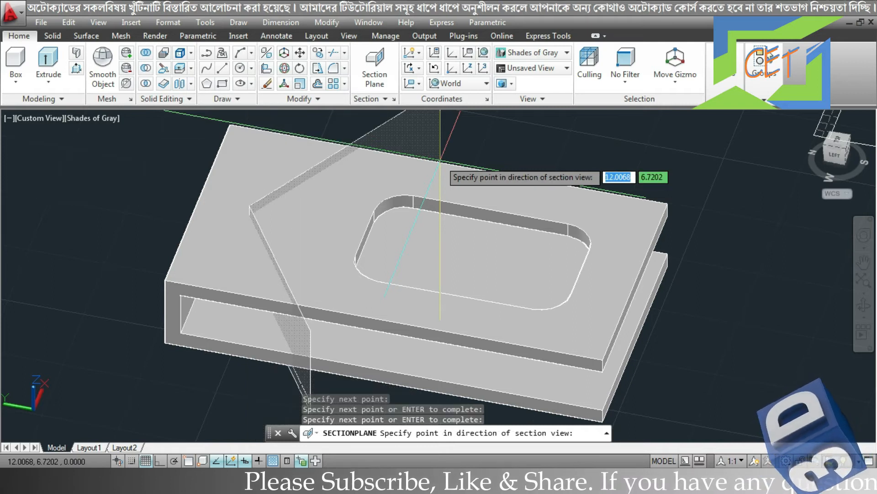
scroll(535, 386, down, 3)
shift+middle_drag(519, 352, 223, 323)
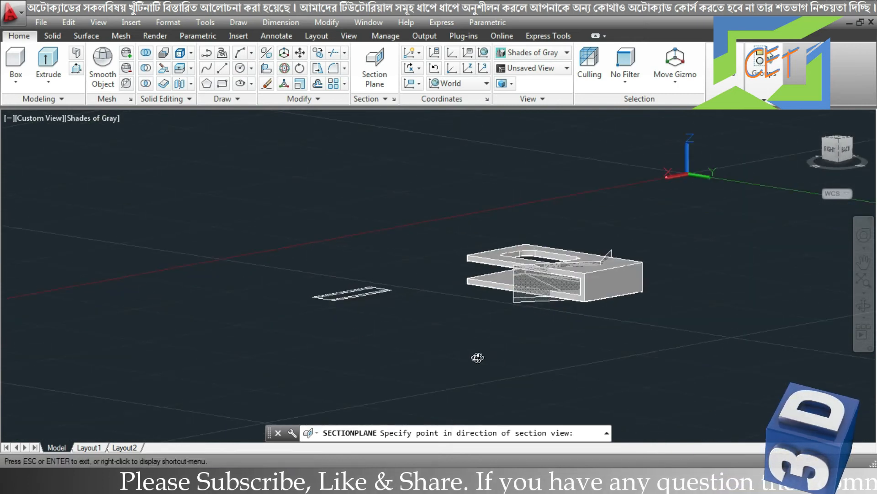